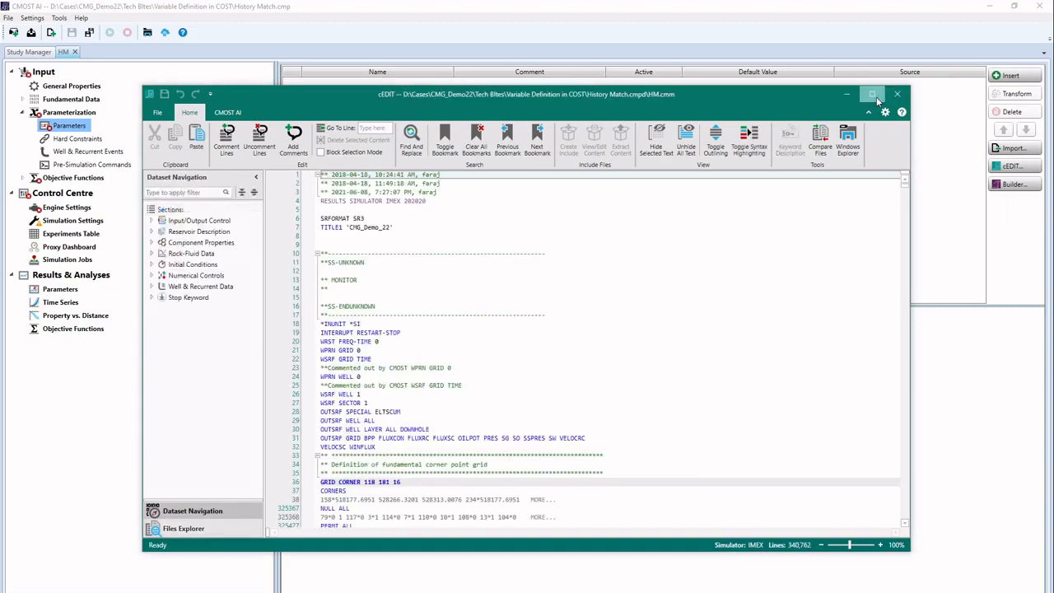
Step: Maximize cEDIT, enlarge the text and scroll to the PROD-1 *MOD block near line 328931
{"action": "left_click", "coordinate": [874, 94]}
{"action": "scroll", "coordinate": [728, 214], "scroll_direction": "up", "scroll_amount": 3, "text": "ctrl"}
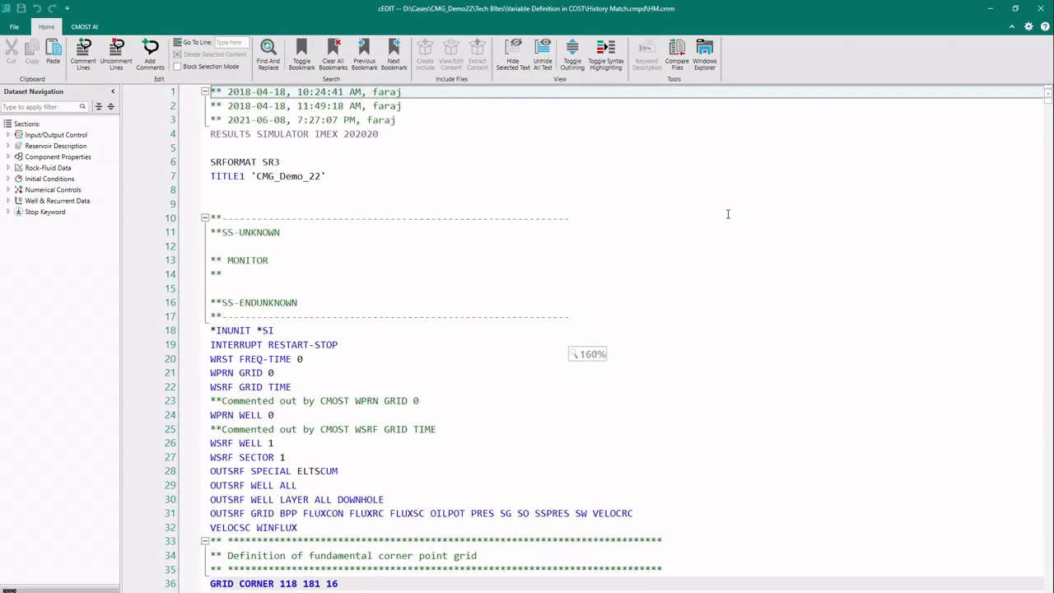
{"action": "scroll", "coordinate": [726, 206], "scroll_direction": "down", "scroll_amount": 12}
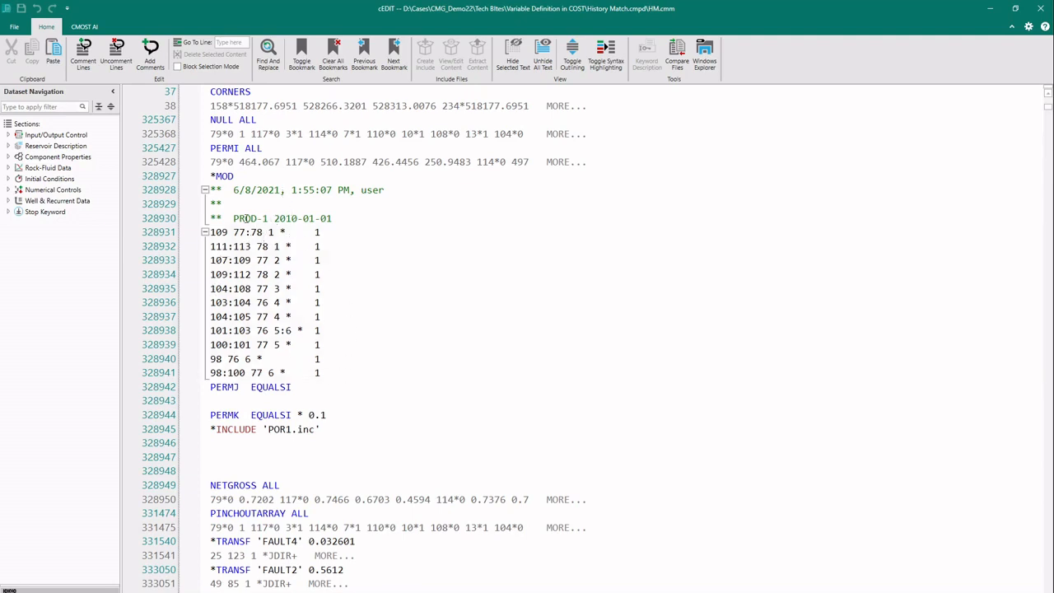
Step: Replace the multiplier 1 on line 328931 with parameter PERM_MULT (default 1) and copy its tag
{"action": "left_click", "coordinate": [318, 232]}
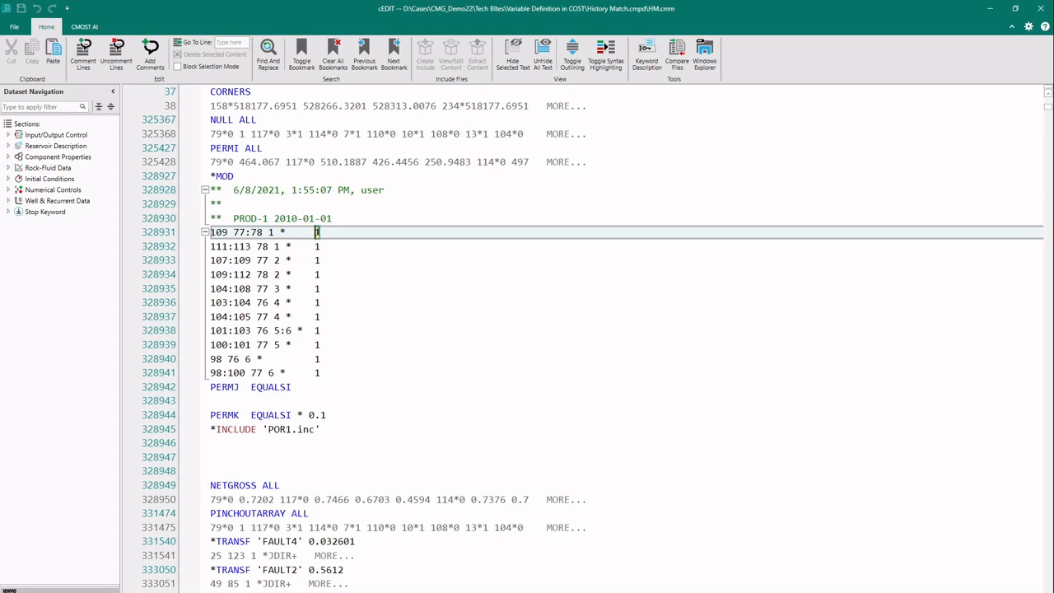
{"action": "double_click", "coordinate": [317, 233]}
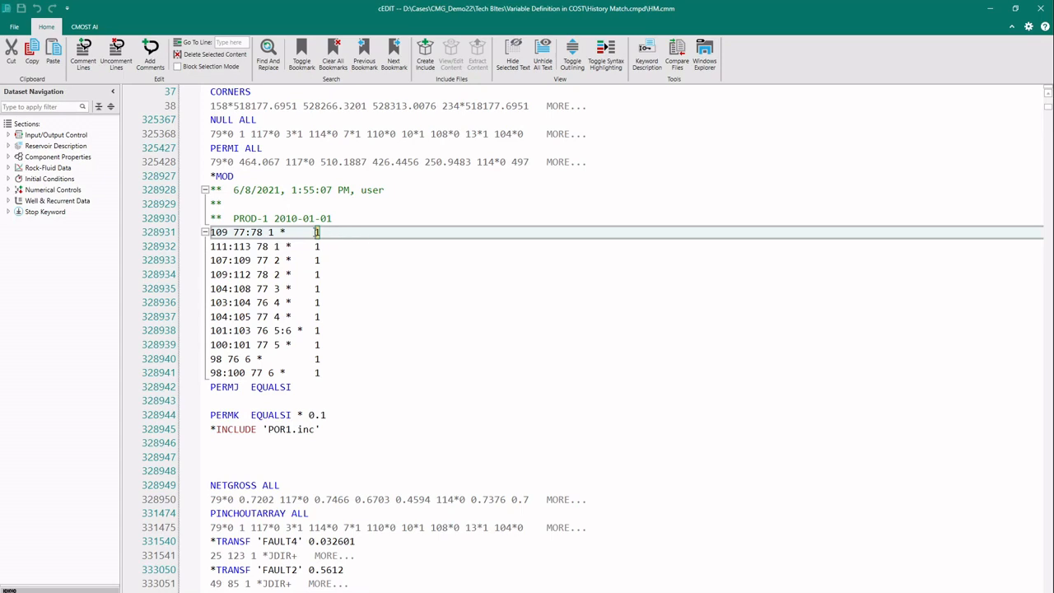
{"action": "left_click", "coordinate": [321, 233]}
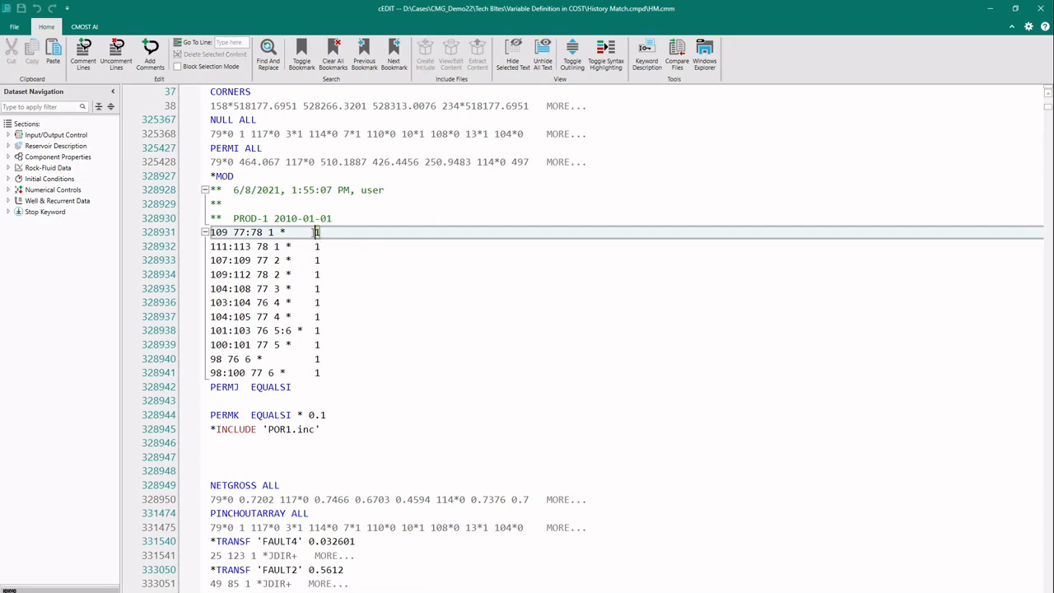
{"action": "double_click", "coordinate": [319, 233]}
{"action": "right_click", "coordinate": [320, 234]}
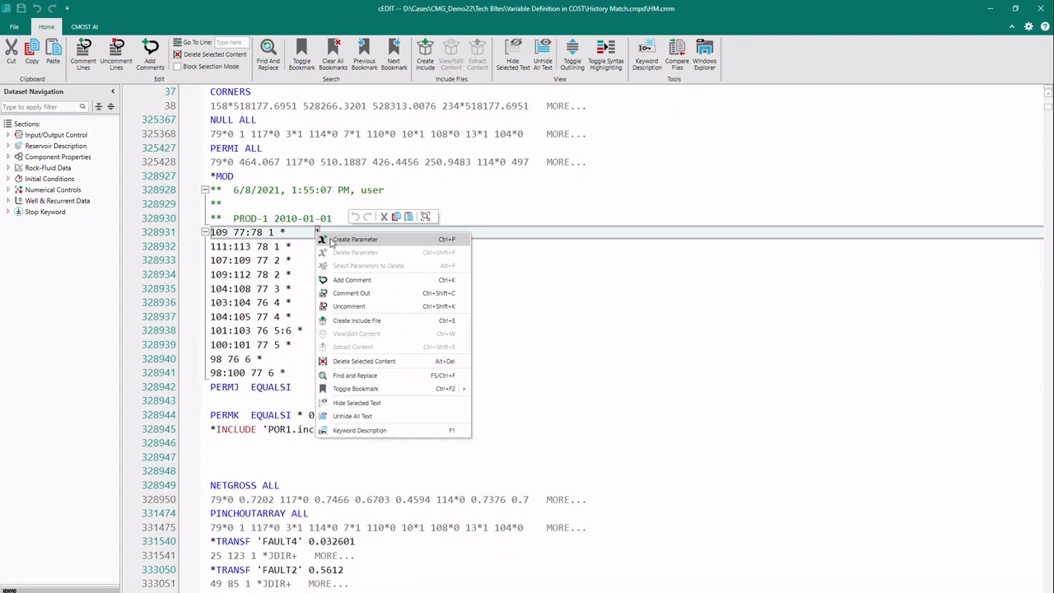
{"action": "left_click", "coordinate": [332, 239]}
{"action": "double_click", "coordinate": [564, 306]}
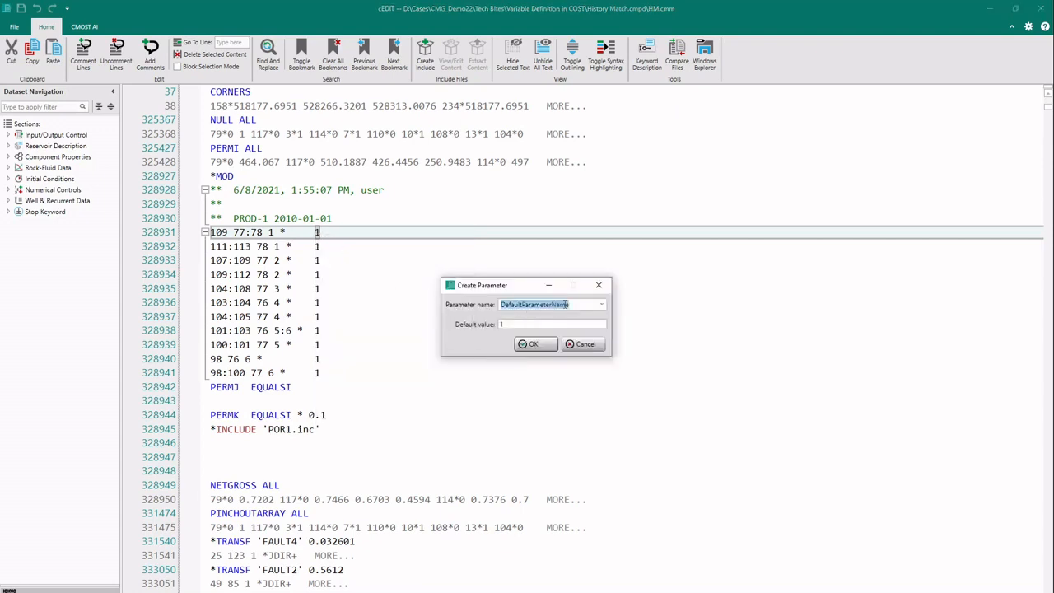
{"action": "type", "text": "MU"}
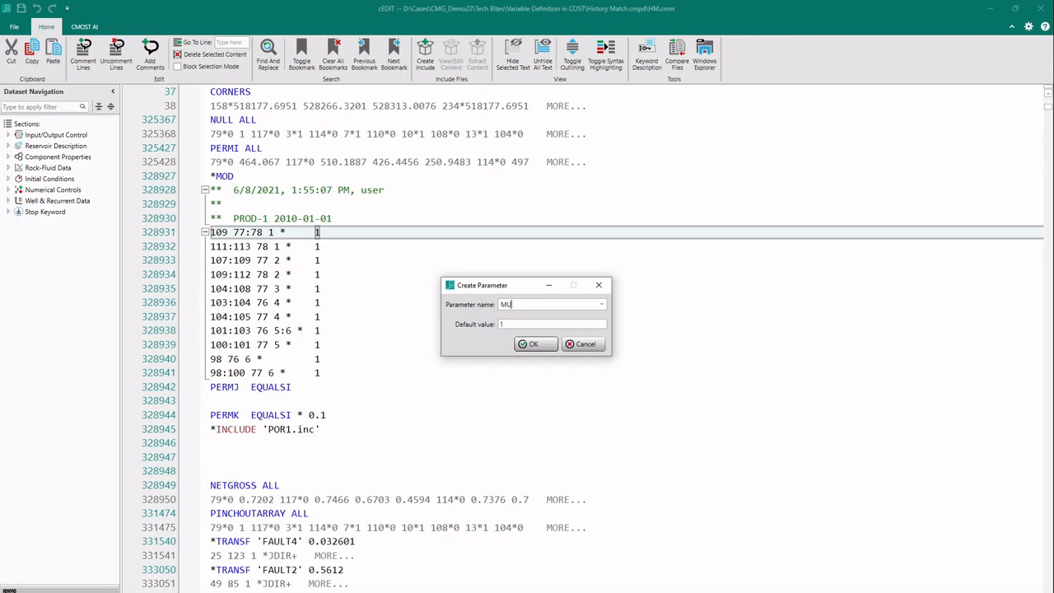
{"action": "key", "text": "BackSpace"}
{"action": "key", "text": "BackSpace"}
{"action": "type", "text": "PERM_MULT"}
{"action": "left_click", "coordinate": [521, 347]}
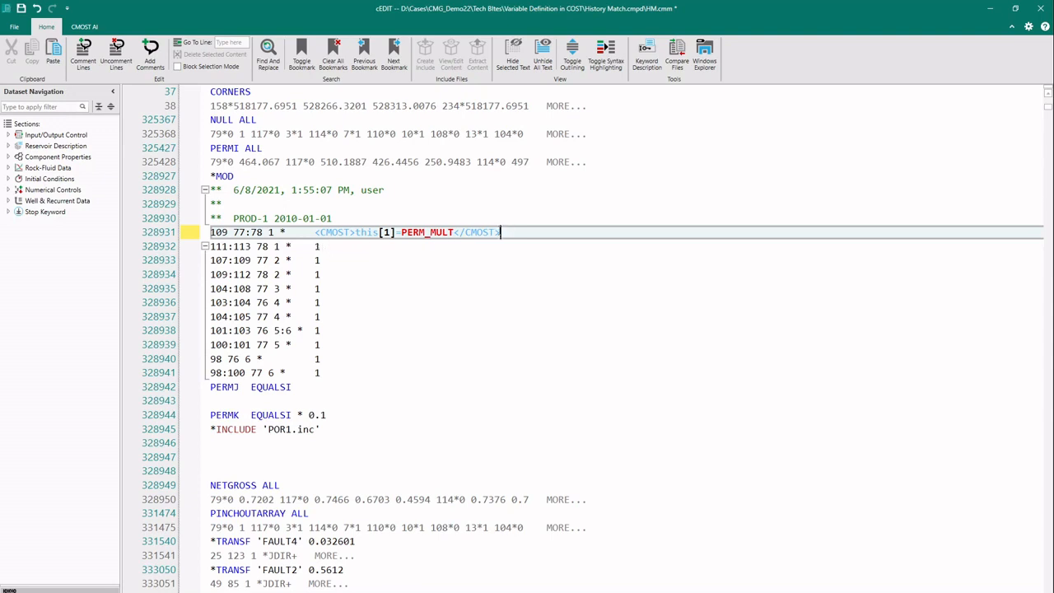
{"action": "left_click_drag", "start_coordinate": [505, 232], "coordinate": [316, 233]}
{"action": "key", "text": "ctrl+c"}
Step: Paste the PERM_MULT tag over the 1 multipliers on lines 328932 through 328941
{"action": "double_click", "coordinate": [316, 247]}
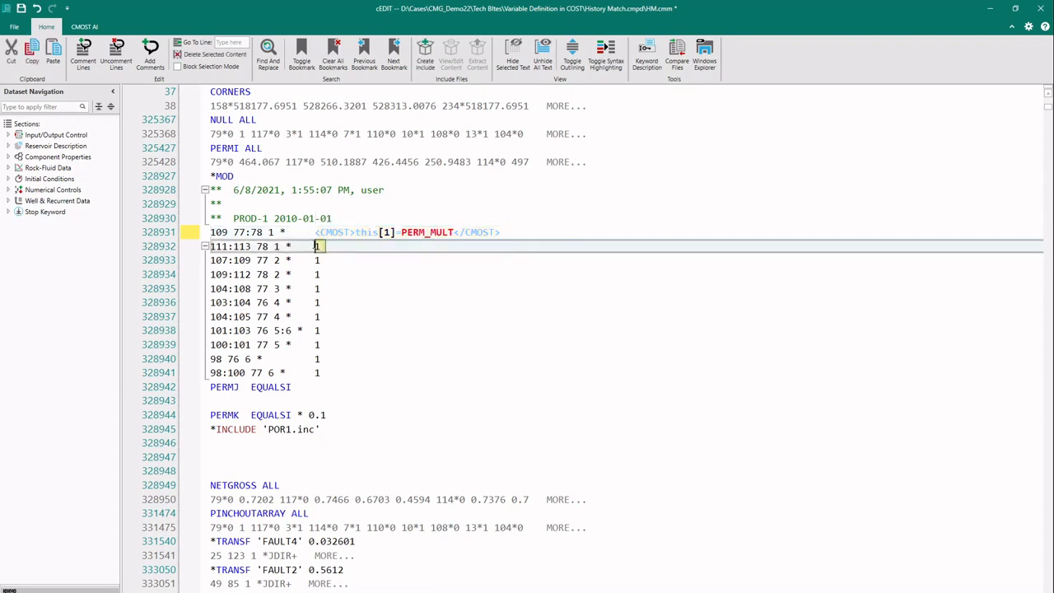
{"action": "key", "text": "ctrl+v"}
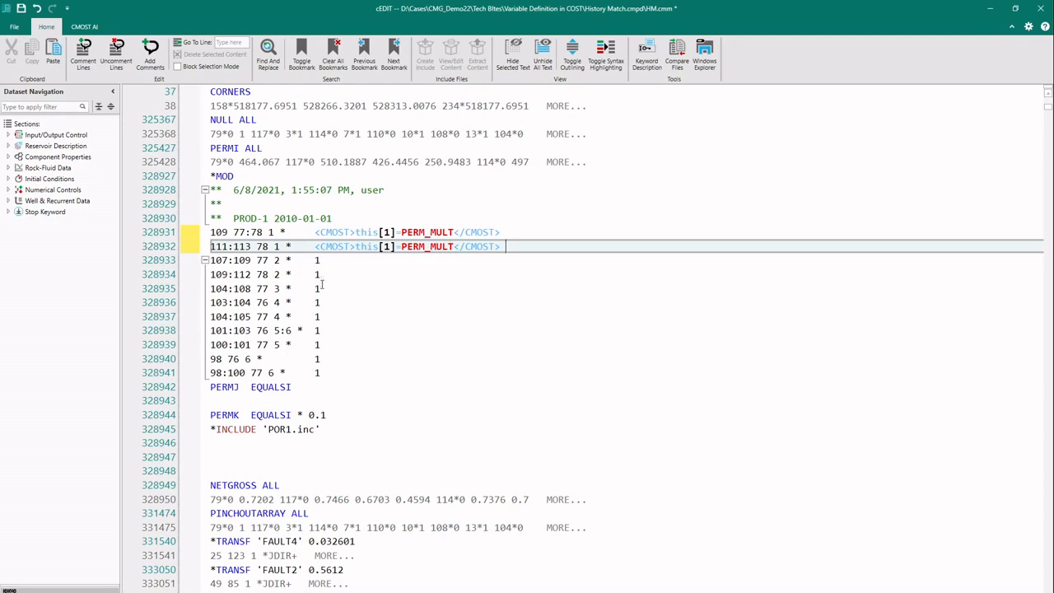
{"action": "left_click_drag", "start_coordinate": [315, 260], "coordinate": [322, 370]}
{"action": "key", "text": "ctrl+v"}
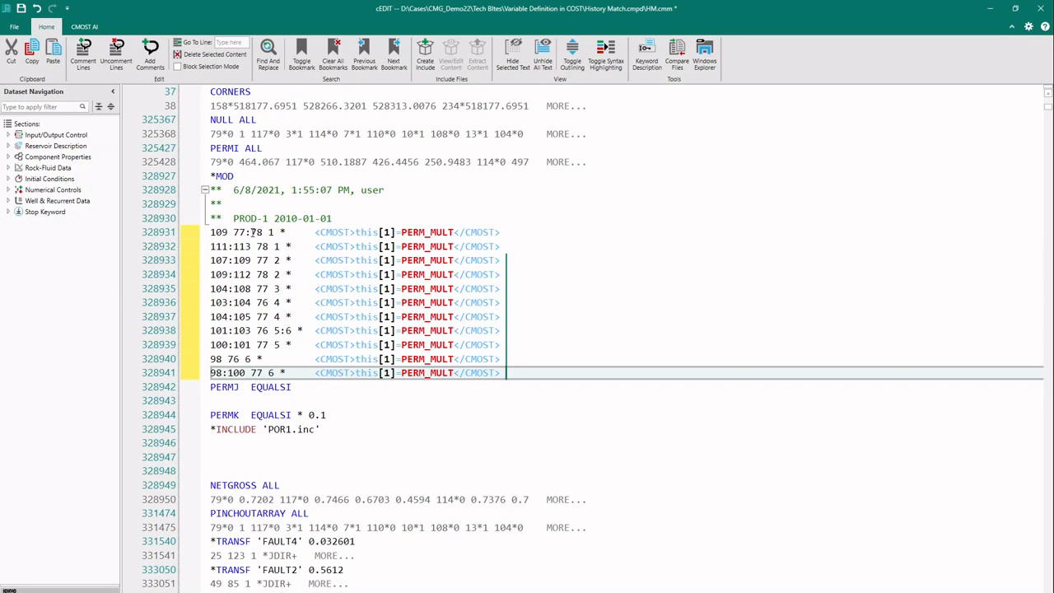
{"action": "left_click", "coordinate": [252, 232]}
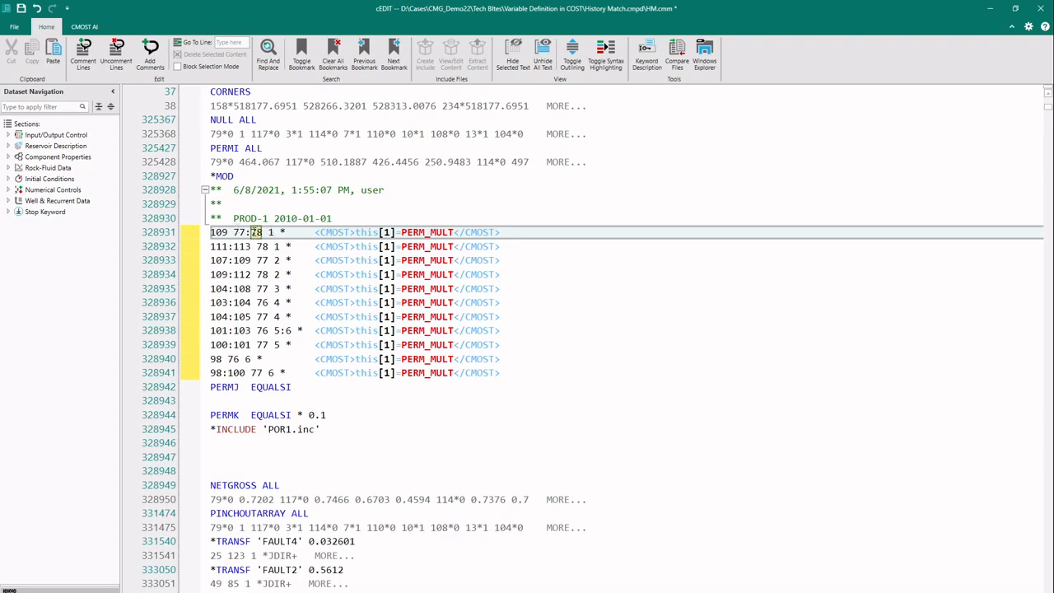
Step: Turn the 78 on line 328931 into parameter J_EXTN (default 78) and select 'POR1.inc'
{"action": "double_click", "coordinate": [252, 233]}
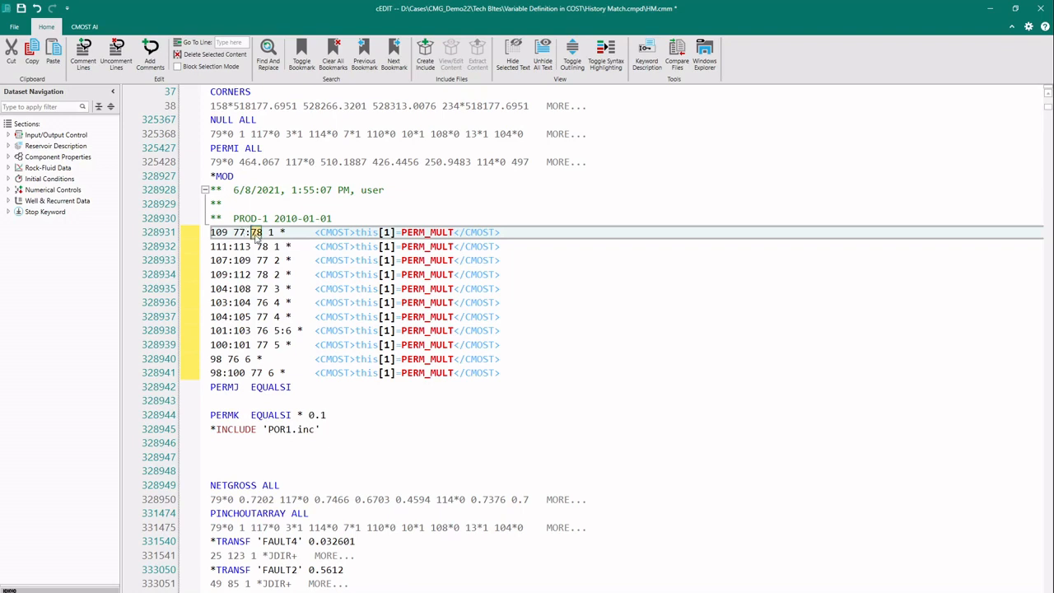
{"action": "right_click", "coordinate": [256, 234]}
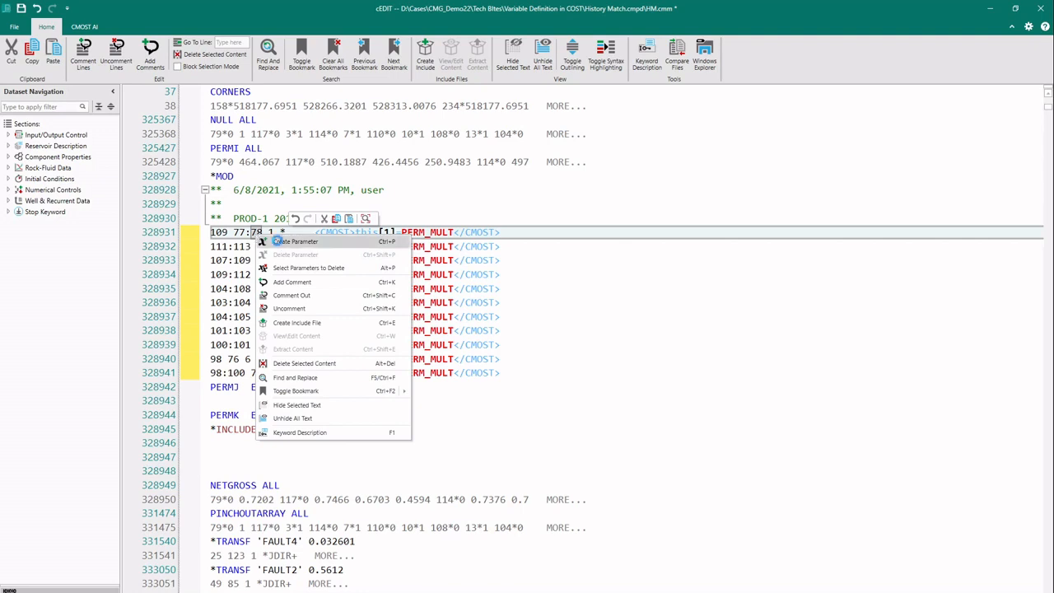
{"action": "left_click", "coordinate": [279, 242]}
{"action": "double_click", "coordinate": [578, 304]}
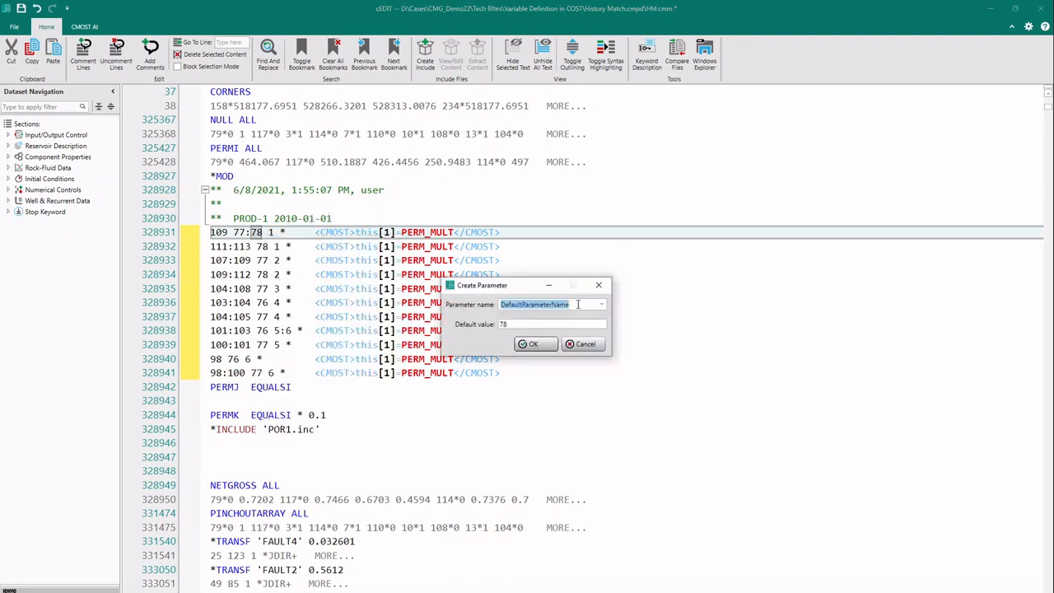
{"action": "type", "text": "J_EXT"}
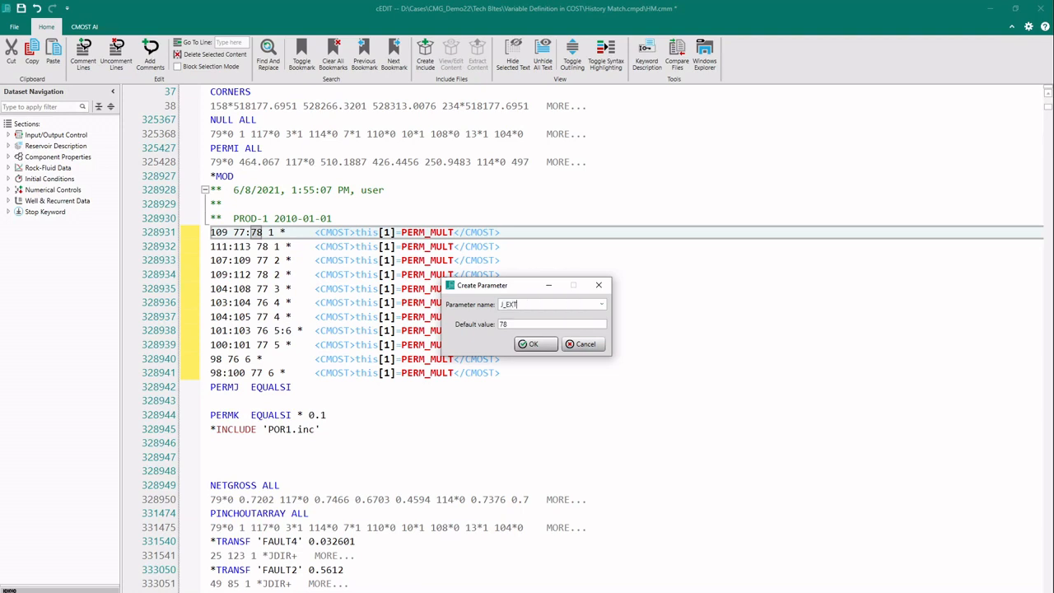
{"action": "type", "text": "N"}
{"action": "key", "text": "Return"}
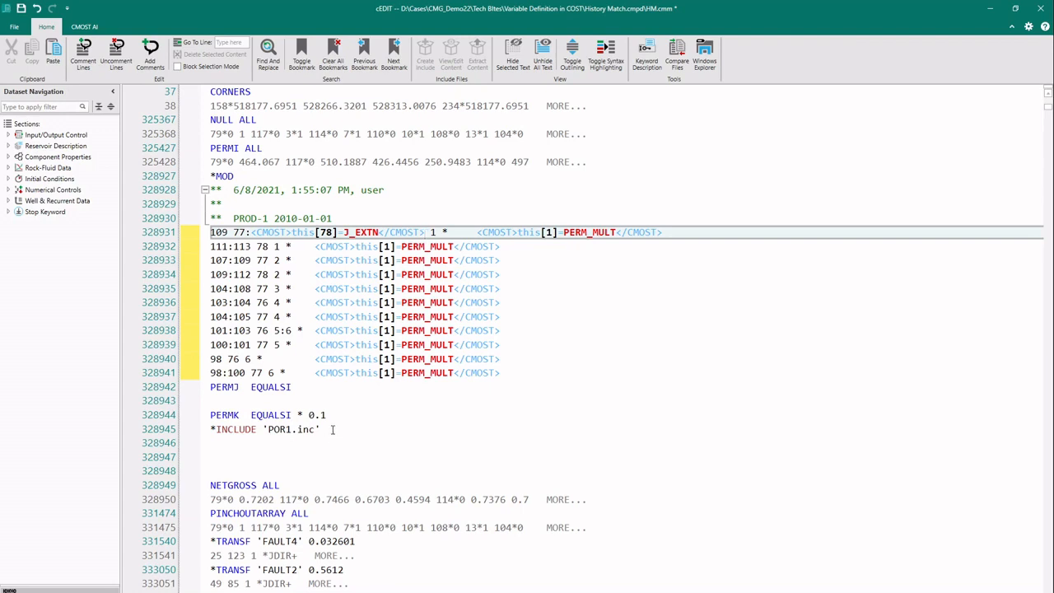
{"action": "left_click", "coordinate": [332, 430]}
{"action": "left_click_drag", "start_coordinate": [318, 429], "coordinate": [262, 429]}
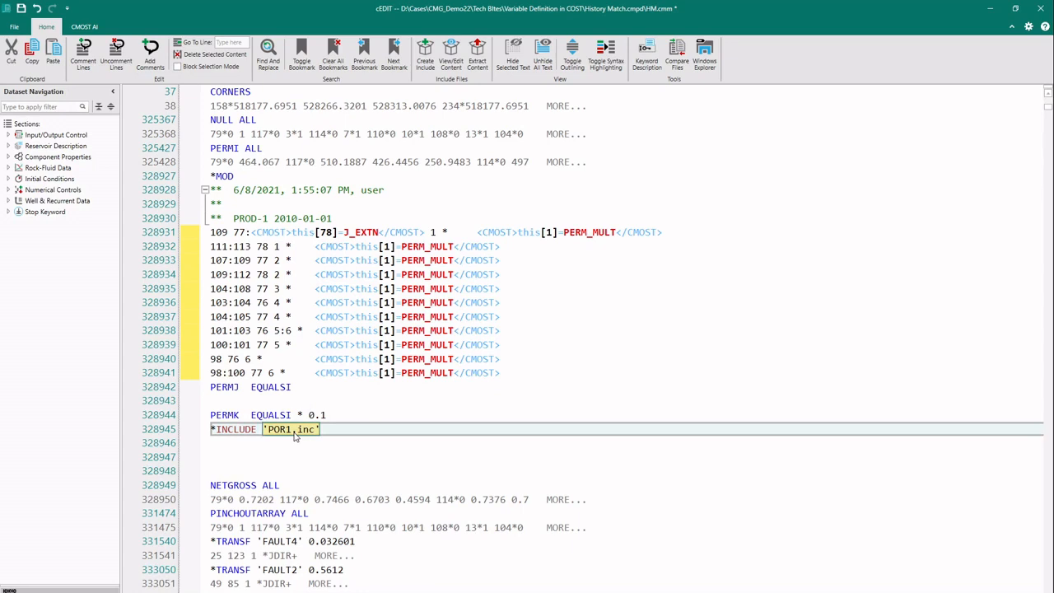
Step: Make 'POR1.inc' the POR_SET parameter, then save the dataset and close cEDIT
{"action": "right_click", "coordinate": [294, 436]}
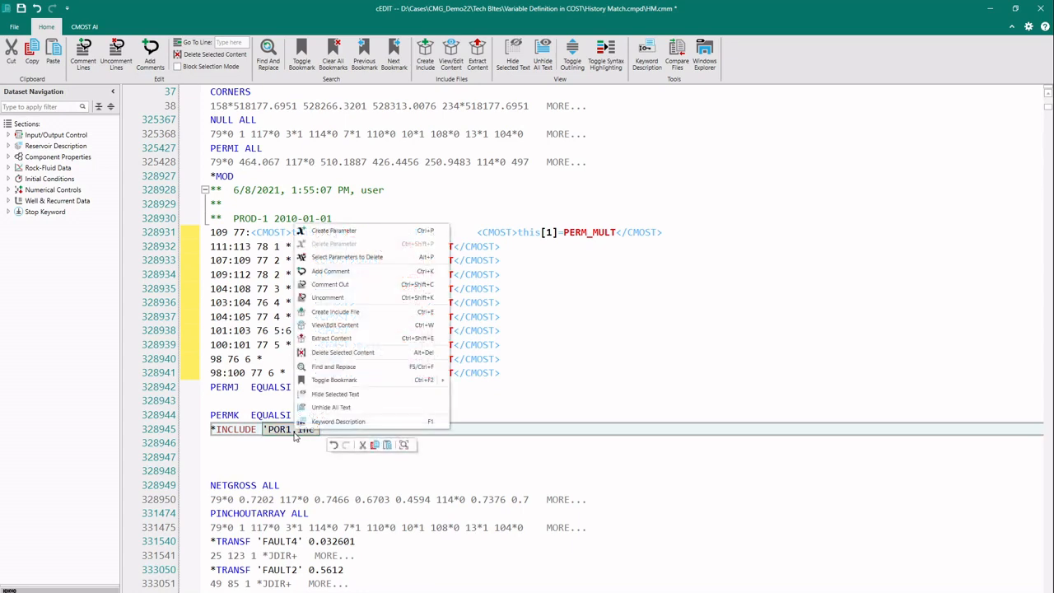
{"action": "left_click", "coordinate": [356, 232]}
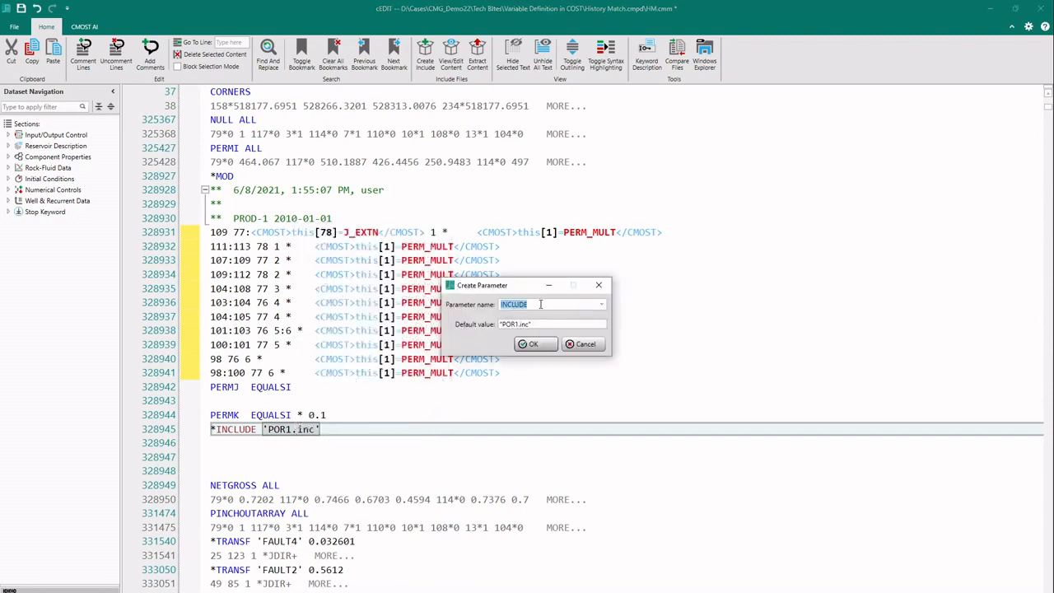
{"action": "type", "text": "POR_SET"}
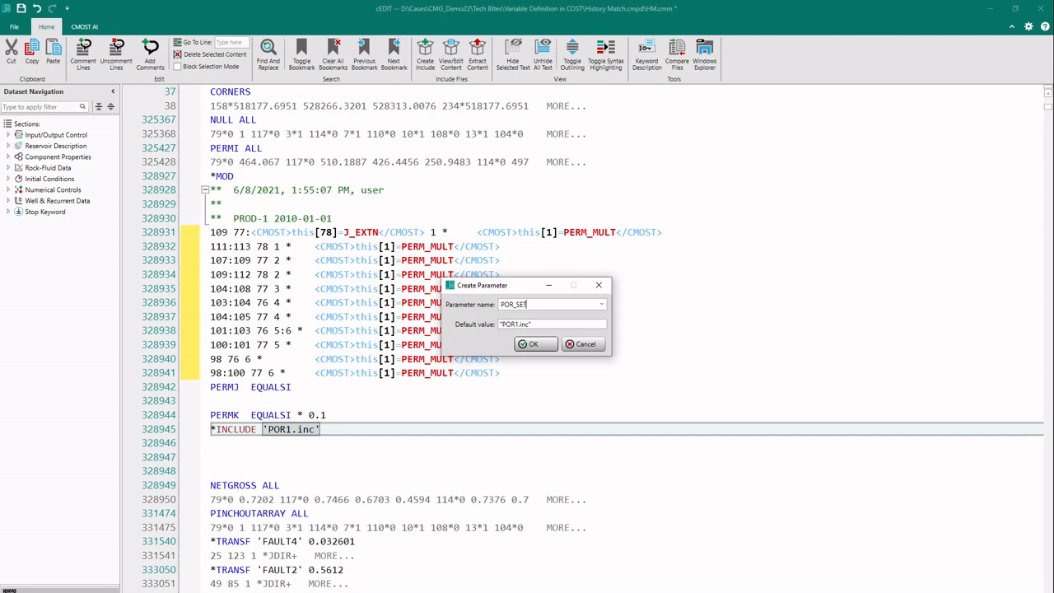
{"action": "left_click", "coordinate": [534, 344]}
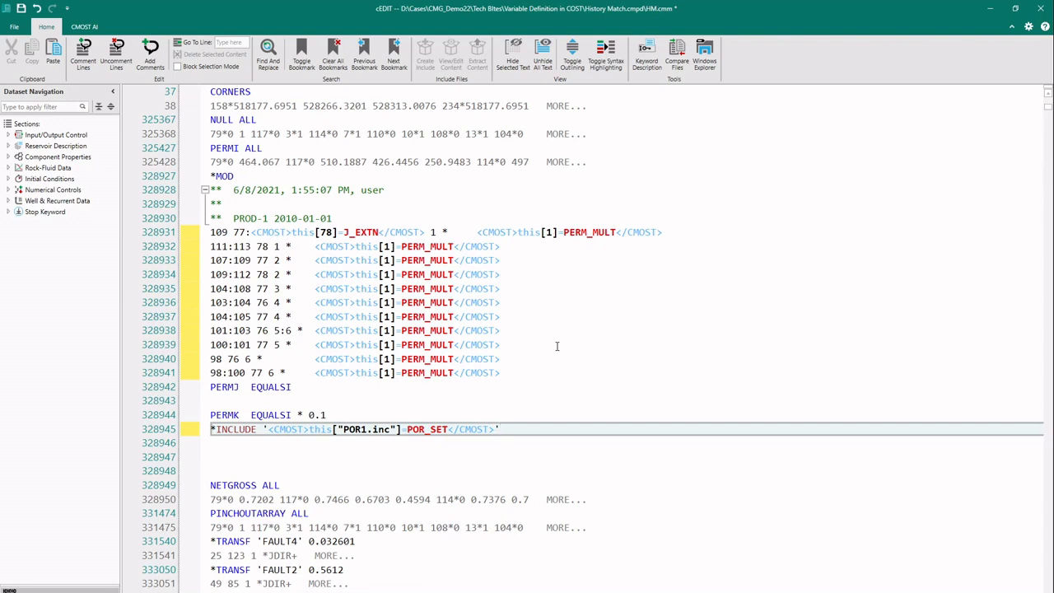
{"action": "left_click", "coordinate": [21, 8]}
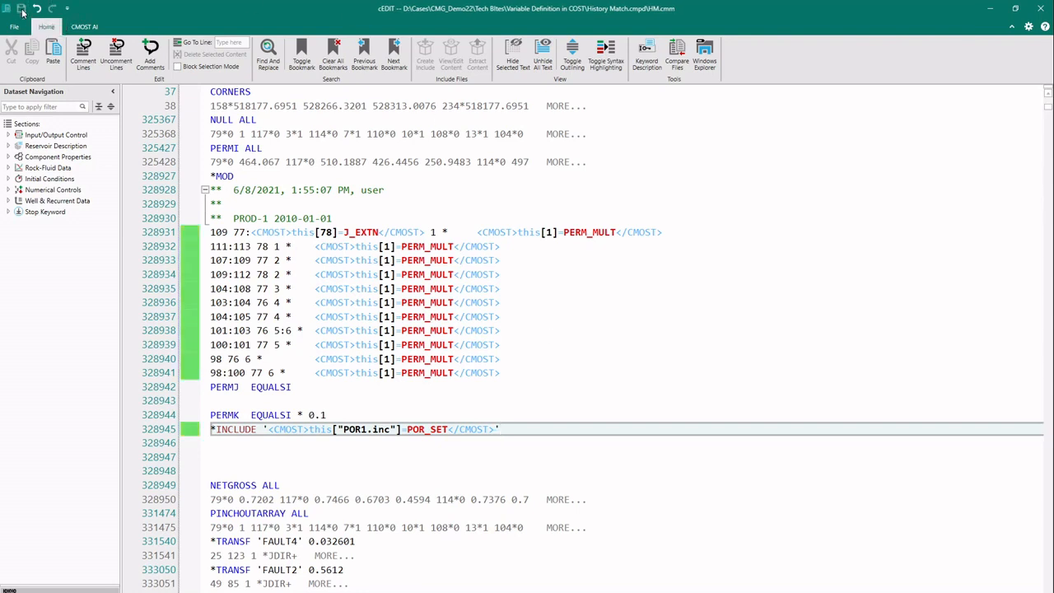
{"action": "left_click", "coordinate": [1047, 8]}
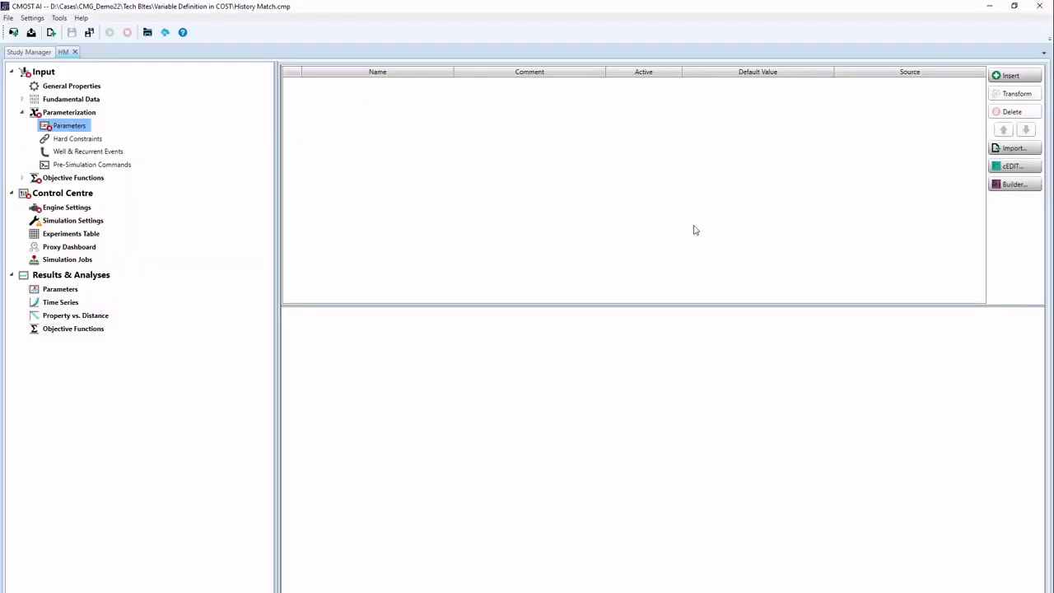
Step: Open the dataset in CMG Builder and bring the CMOST Definition window forward
{"action": "left_click", "coordinate": [1022, 189]}
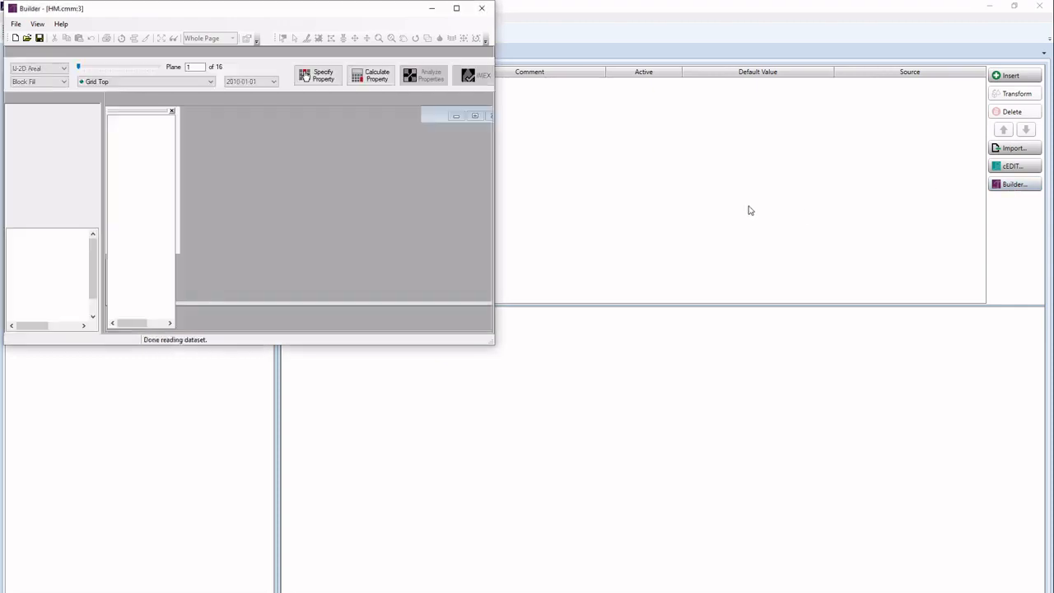
{"action": "left_click_drag", "start_coordinate": [278, 7], "coordinate": [456, 103]}
{"action": "left_click", "coordinate": [66, 139]}
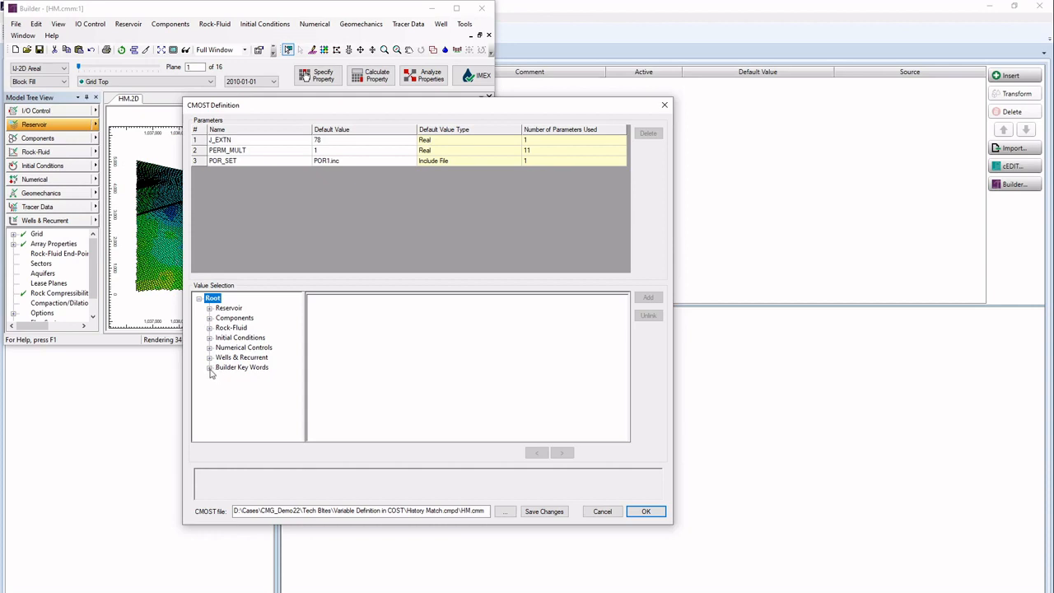
{"action": "left_click", "coordinate": [209, 357]}
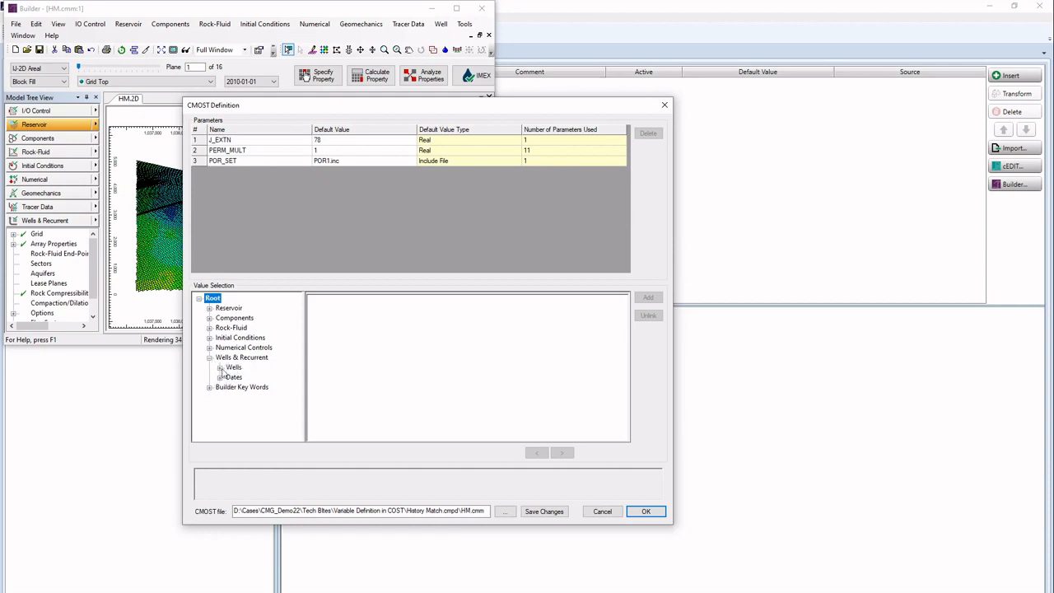
{"action": "left_click", "coordinate": [209, 358]}
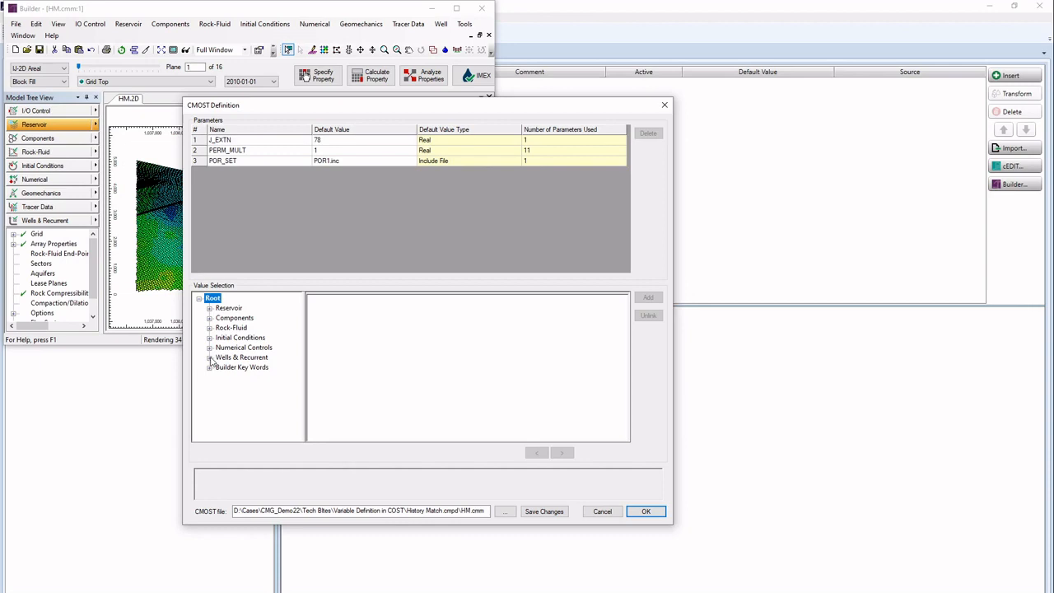
Step: Show Rel. Perm. Tables Rock Type 1, Set 1 data and identify each value, starting with SWCON
{"action": "left_click", "coordinate": [209, 368]}
{"action": "left_click", "coordinate": [220, 377]}
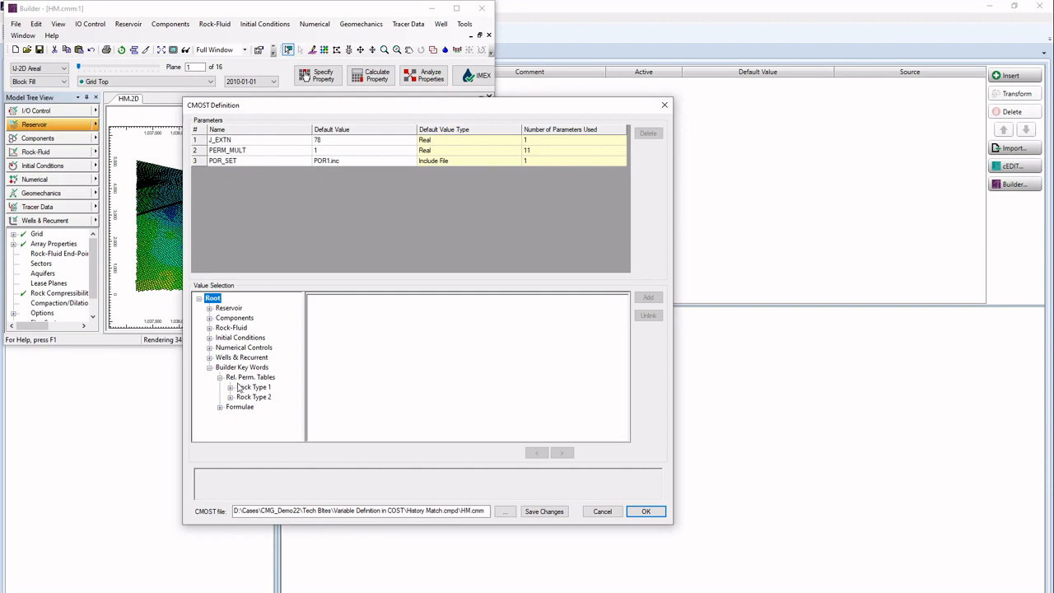
{"action": "left_click", "coordinate": [231, 388]}
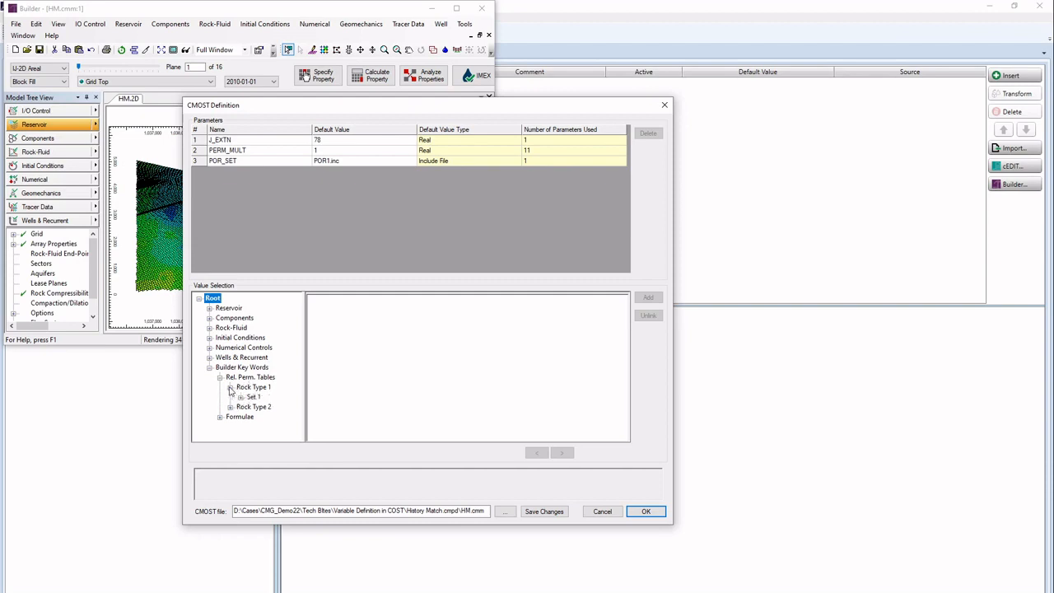
{"action": "left_click", "coordinate": [240, 397]}
{"action": "left_click", "coordinate": [273, 407]}
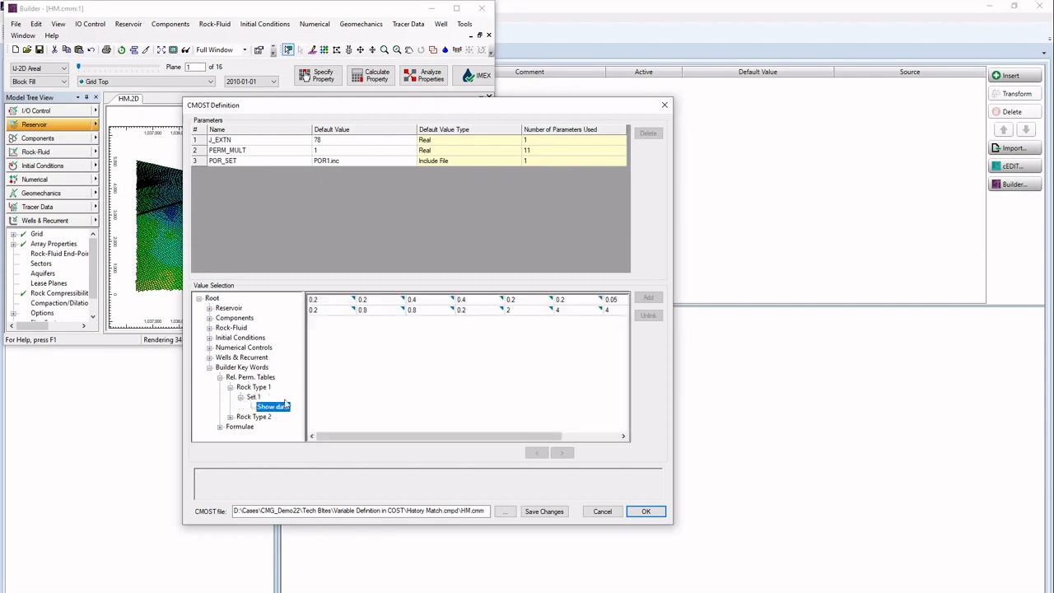
{"action": "left_click", "coordinate": [330, 302]}
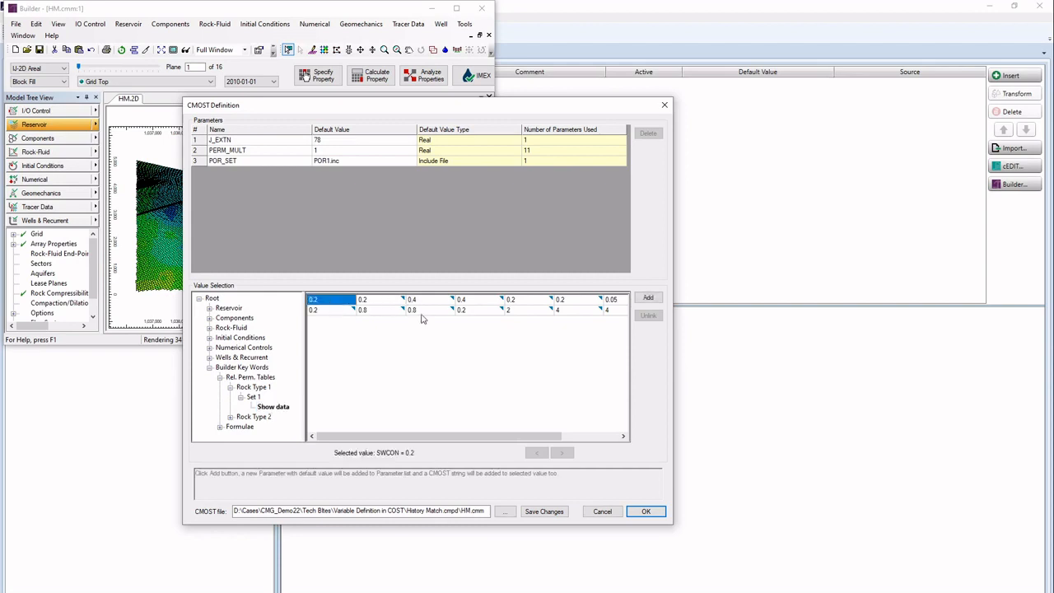
{"action": "left_click", "coordinate": [375, 303]}
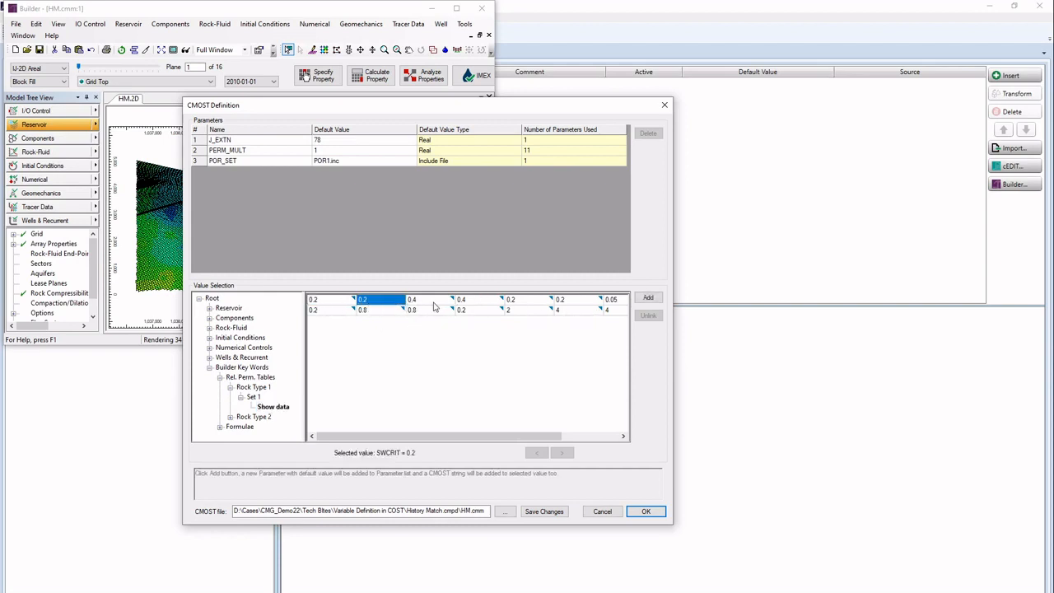
{"action": "left_click", "coordinate": [436, 303]}
{"action": "left_click", "coordinate": [499, 302]}
{"action": "left_click", "coordinate": [521, 303]}
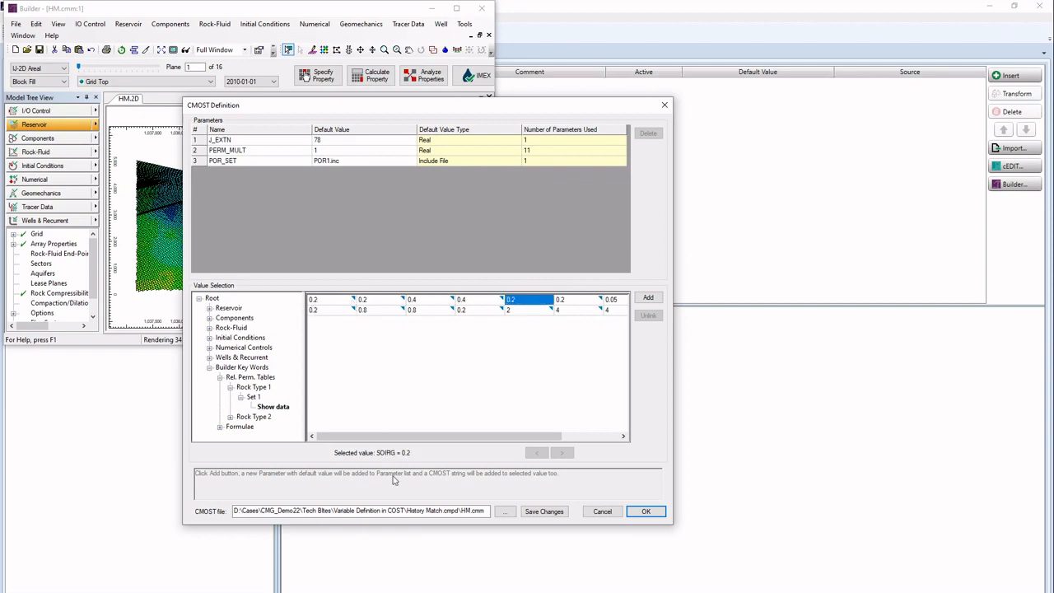
Step: Add the first relative permeability value as CMOST parameter SWCON, default 0.2
{"action": "left_click", "coordinate": [338, 299]}
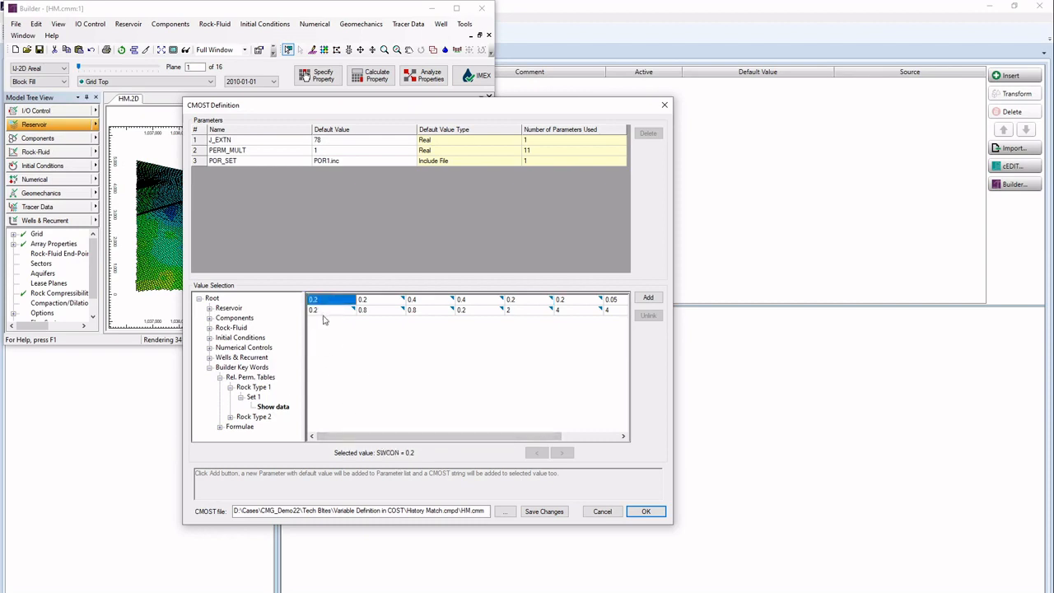
{"action": "left_click", "coordinate": [375, 301]}
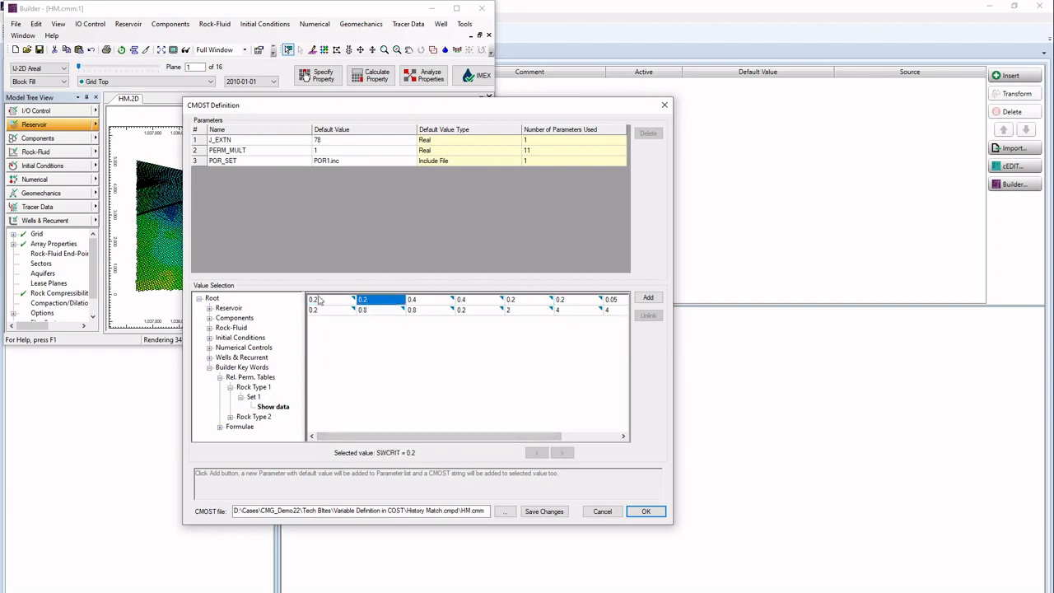
{"action": "left_click", "coordinate": [321, 302]}
{"action": "left_click", "coordinate": [391, 301]}
{"action": "left_click", "coordinate": [338, 303]}
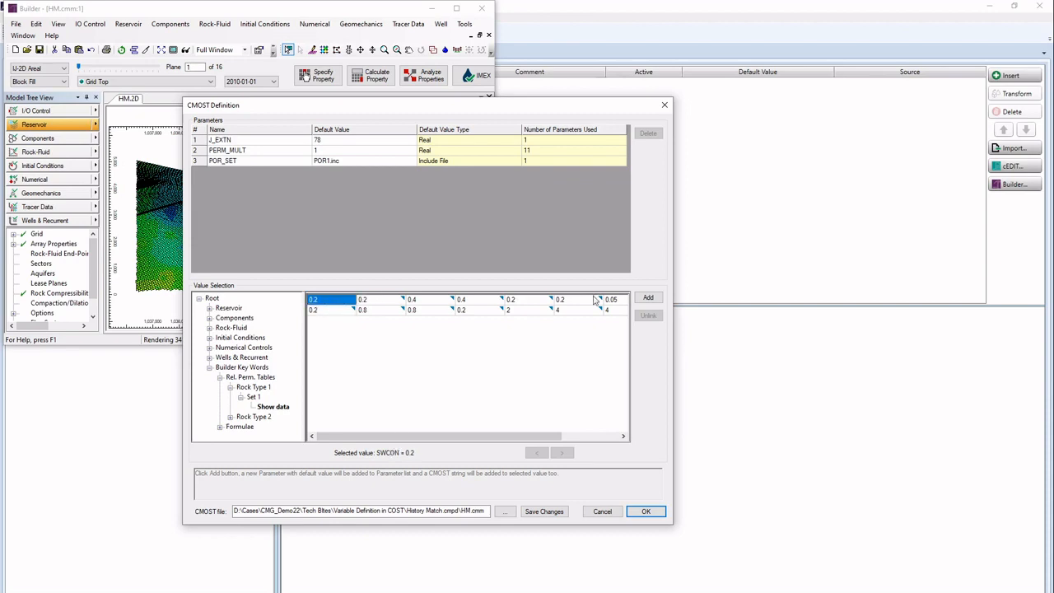
{"action": "left_click", "coordinate": [648, 298]}
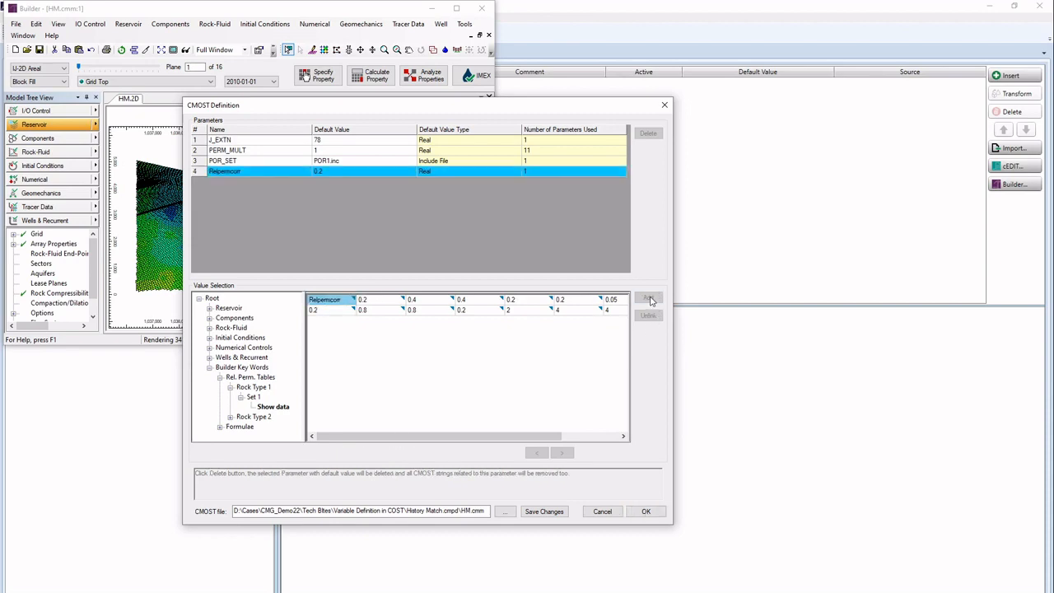
{"action": "left_click", "coordinate": [244, 171]}
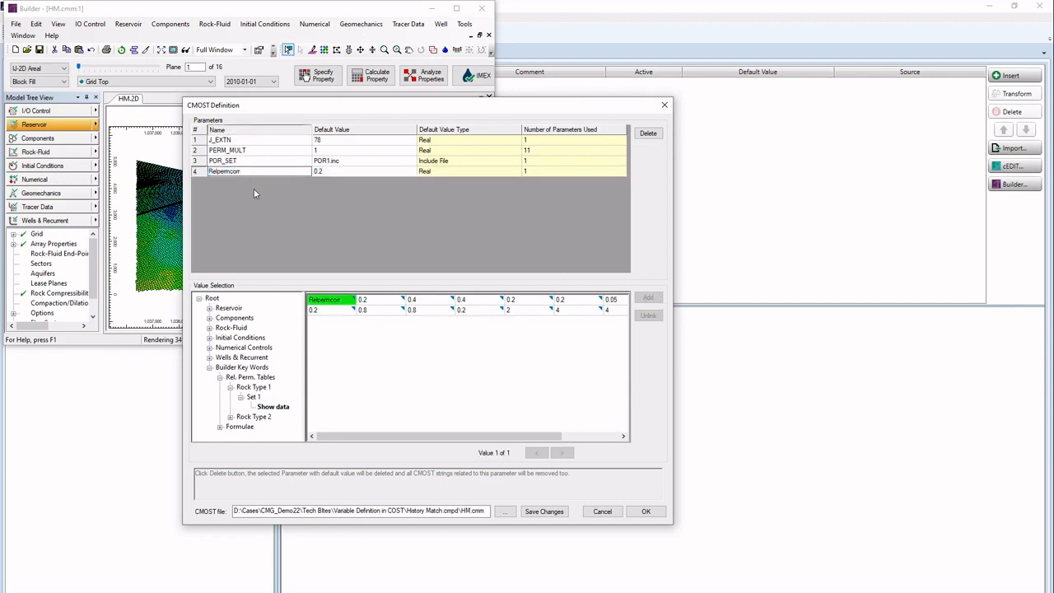
{"action": "key", "text": "ctrl+a"}
{"action": "type", "text": "SWCON"}
{"action": "left_click", "coordinate": [262, 234]}
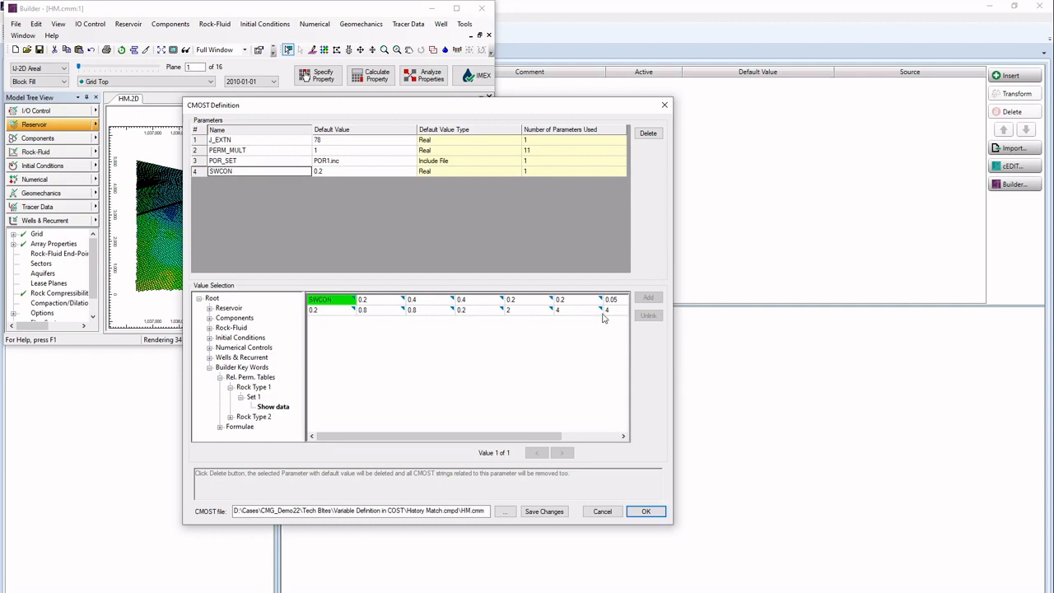
Step: Add the second value as parameter SWCRIT, default 0.2, and accept the definitions
{"action": "left_click", "coordinate": [372, 302]}
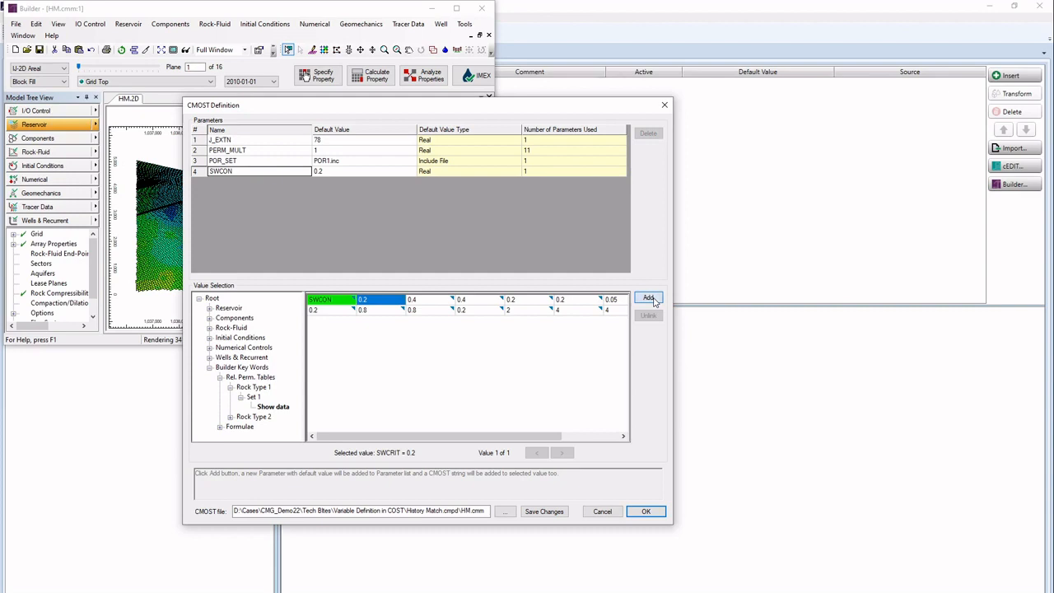
{"action": "left_click", "coordinate": [650, 299]}
{"action": "left_click", "coordinate": [277, 173]}
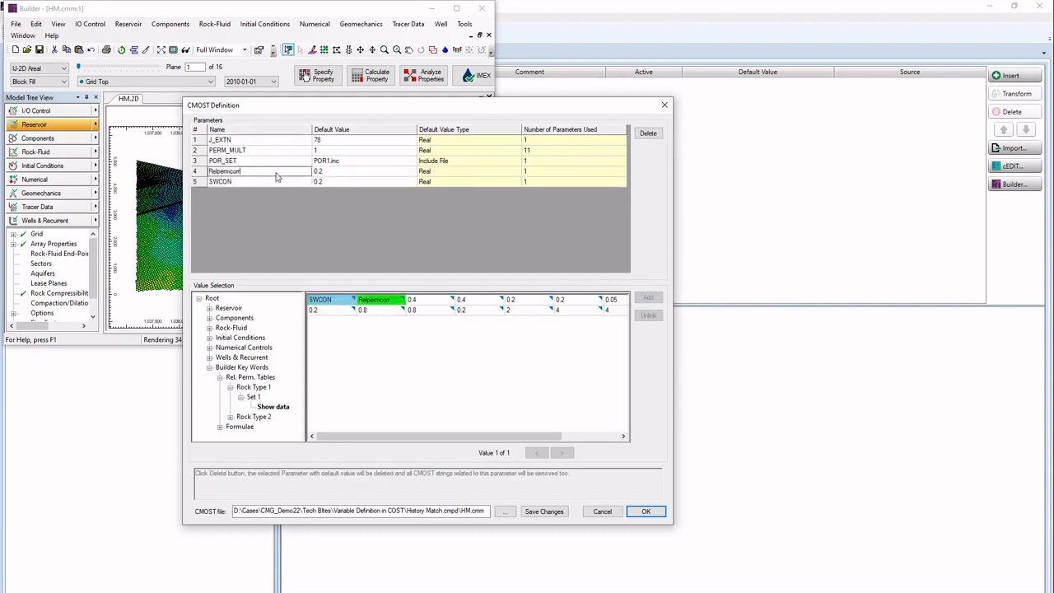
{"action": "double_click", "coordinate": [277, 175]}
{"action": "type", "text": "SWCRIT"}
{"action": "left_click", "coordinate": [306, 227]}
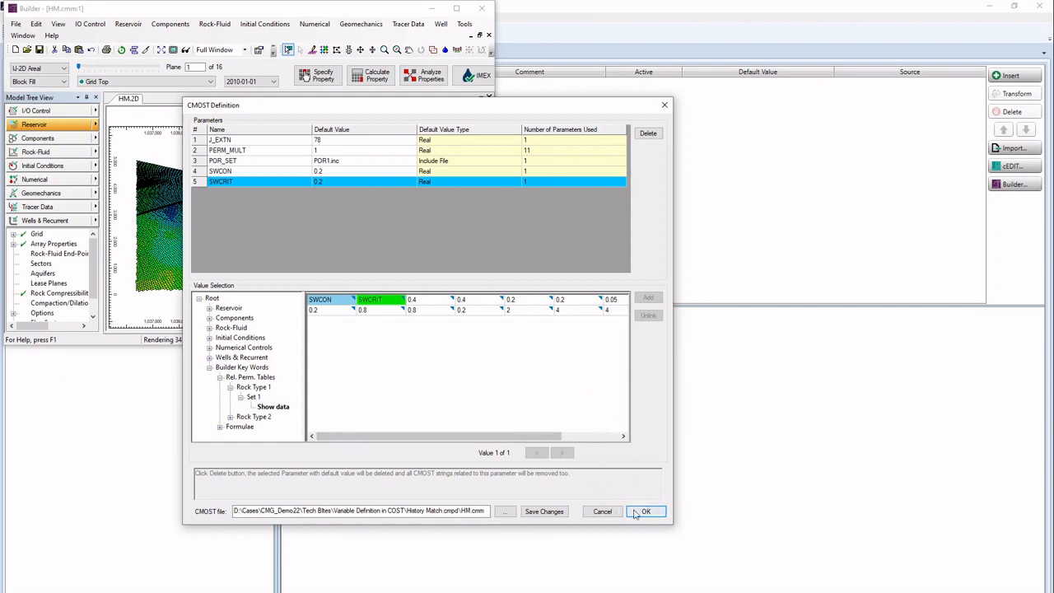
{"action": "left_click", "coordinate": [644, 515]}
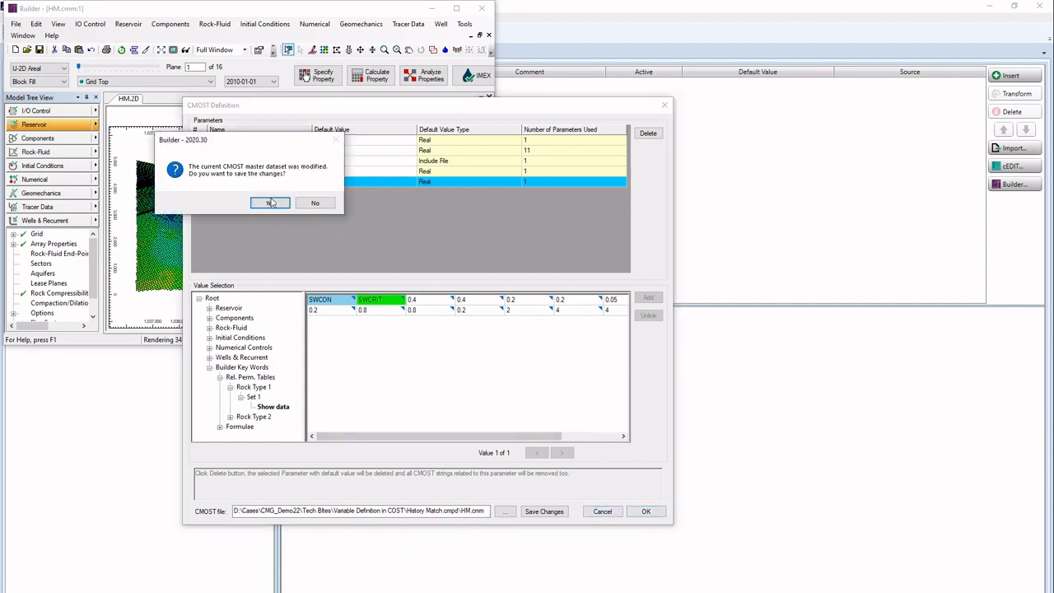
Step: Save the dataset, close Builder, and import the Builder parameters into the CMOST AI table
{"action": "left_click", "coordinate": [277, 203]}
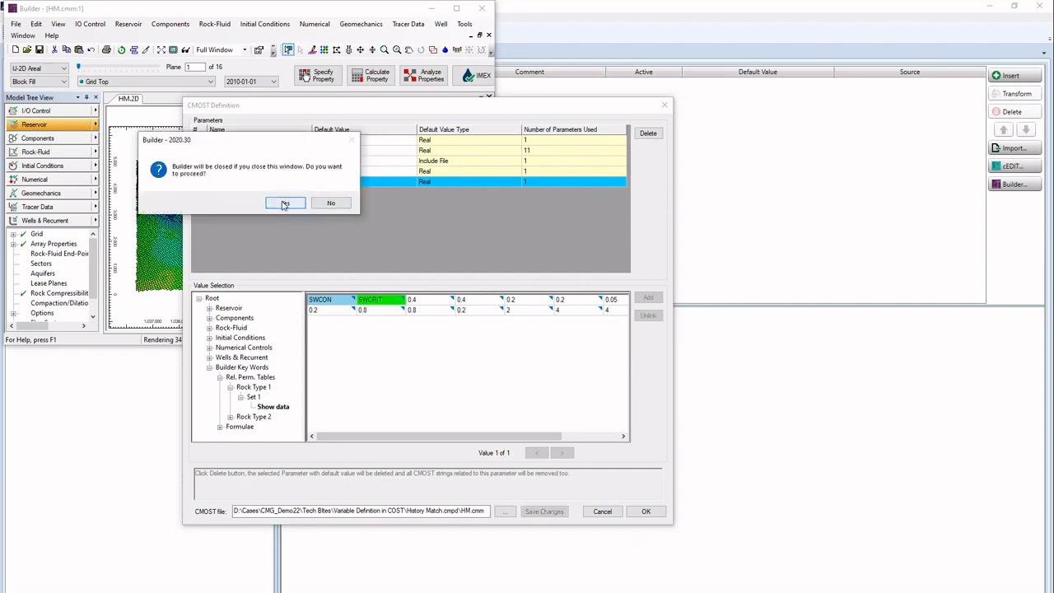
{"action": "left_click", "coordinate": [282, 203]}
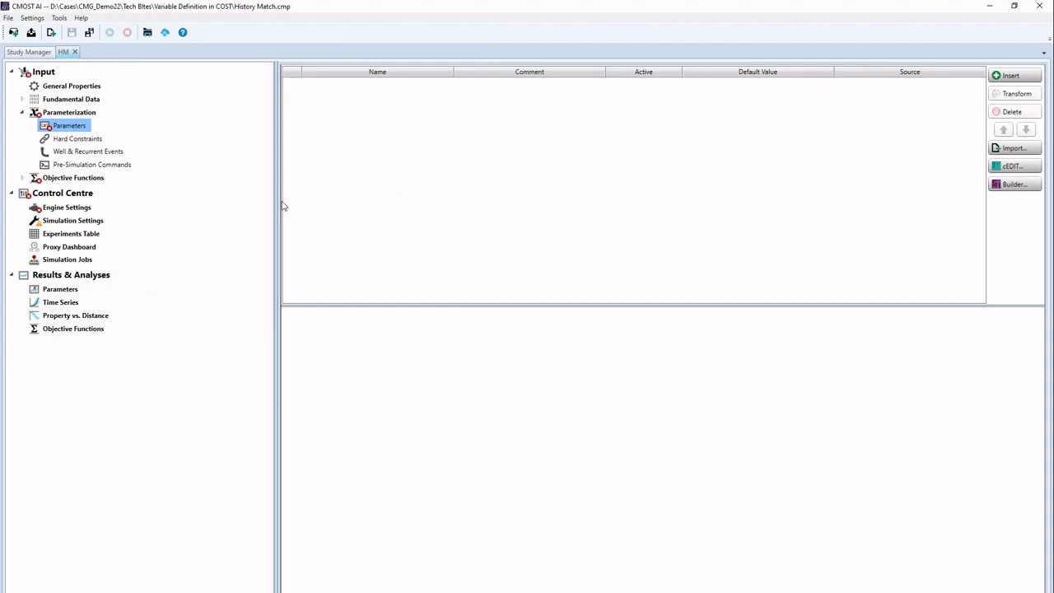
{"action": "left_click", "coordinate": [1016, 152]}
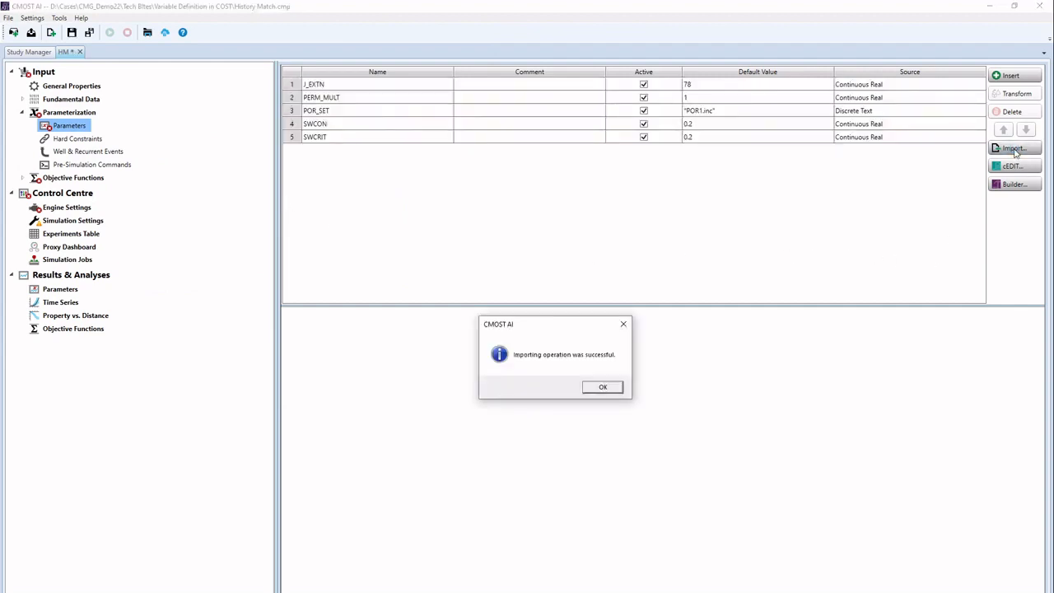
{"action": "left_click", "coordinate": [604, 389]}
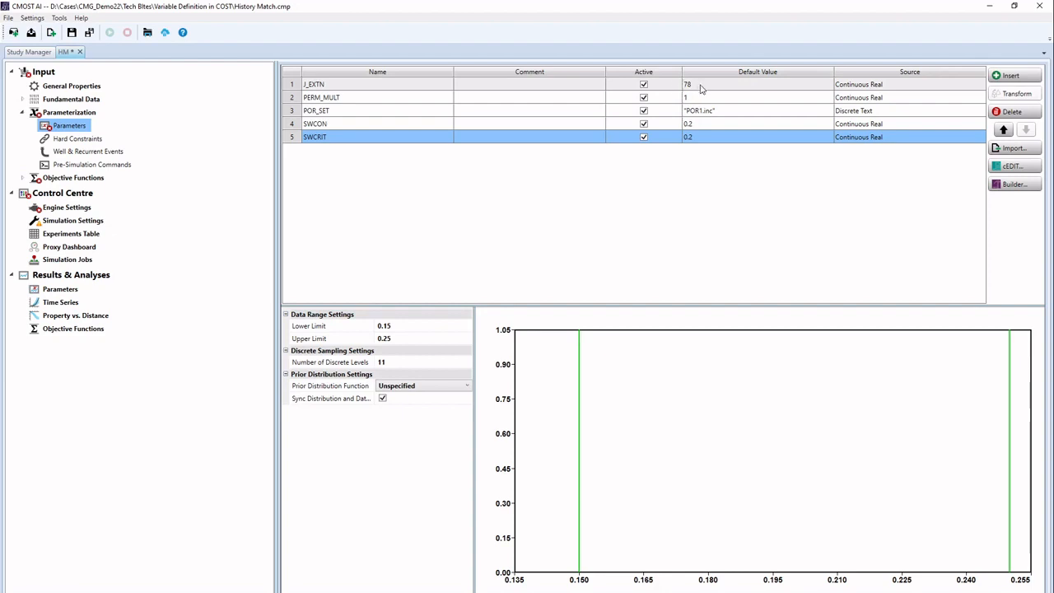
Step: Make J_EXTN a Discrete Integer parameter
{"action": "left_click", "coordinate": [903, 85]}
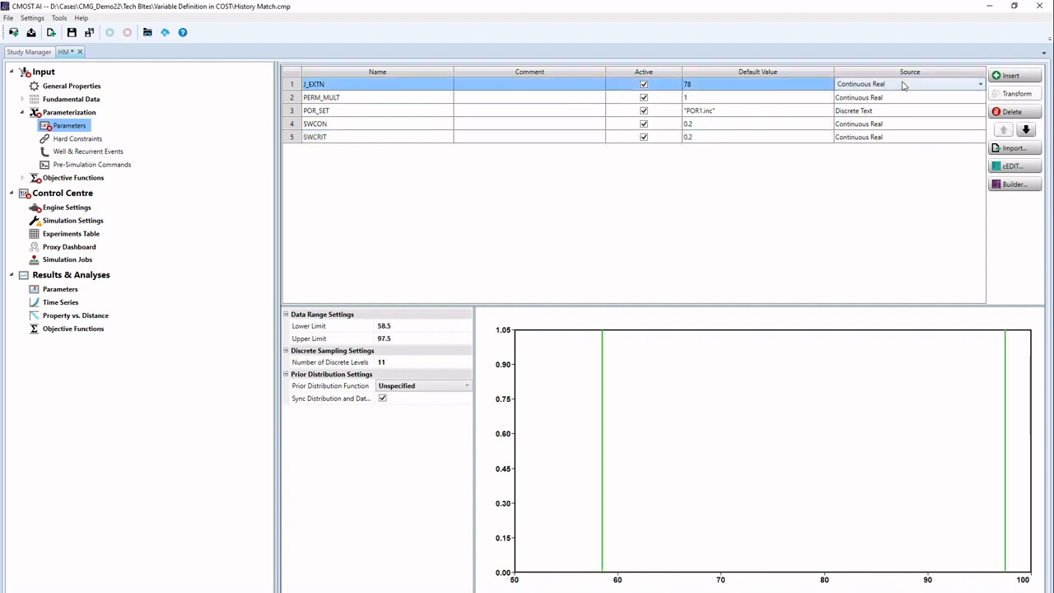
{"action": "left_click", "coordinate": [903, 86]}
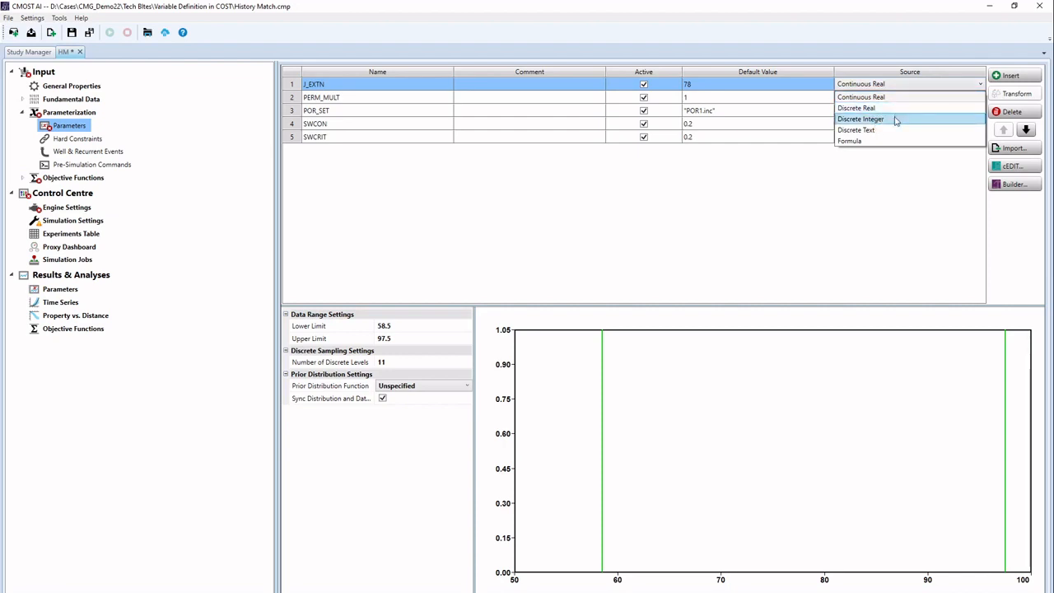
{"action": "left_click", "coordinate": [896, 121]}
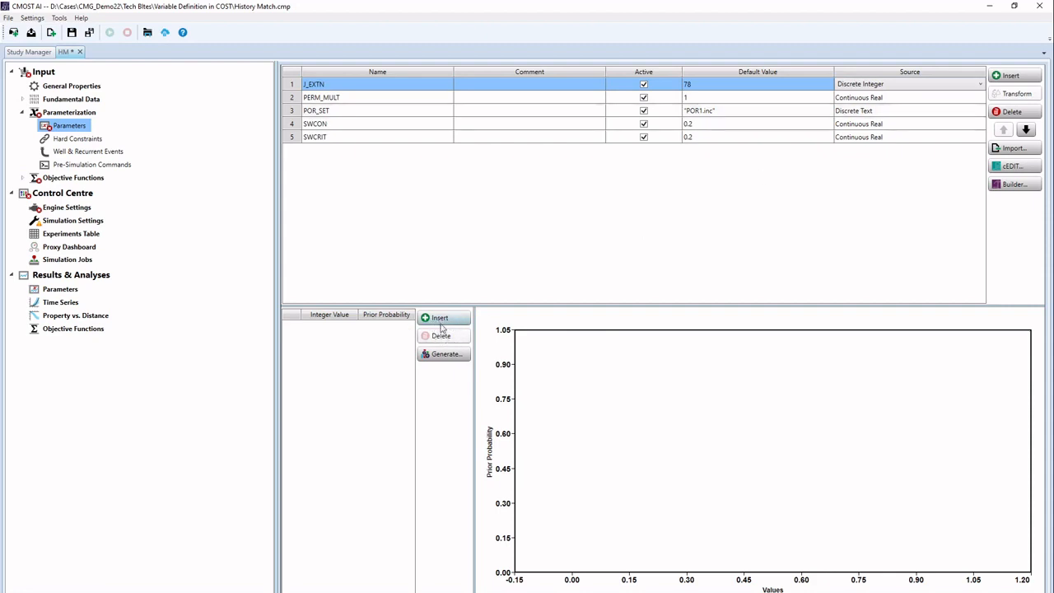
Step: Generate five J_EXTN candidate values, 78 to 90 in an arithmetic sequence, each with probability 0.2
{"action": "left_click", "coordinate": [445, 356]}
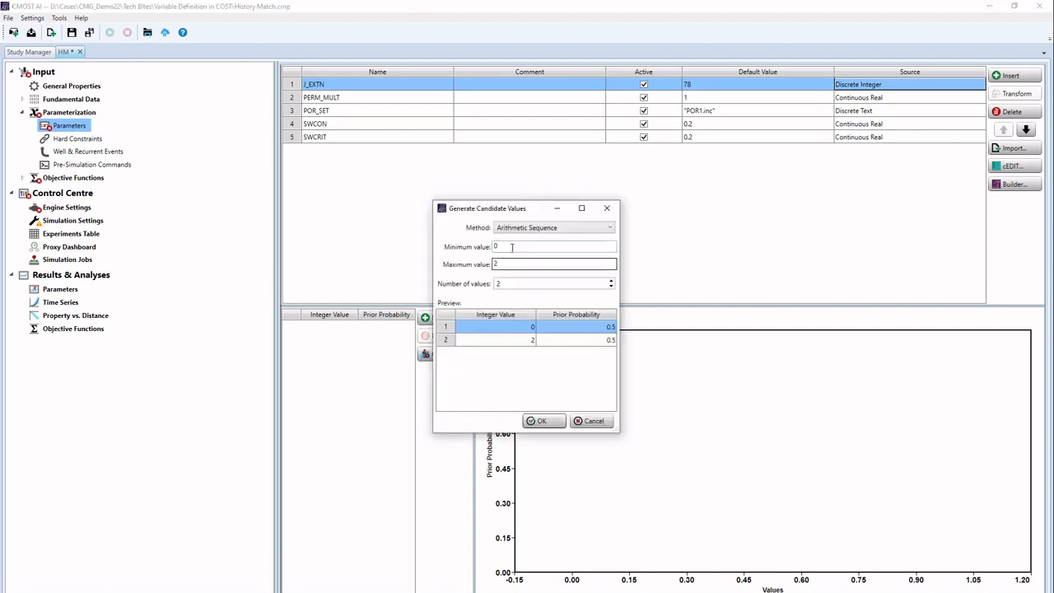
{"action": "left_click_drag", "start_coordinate": [511, 248], "coordinate": [484, 246]}
{"action": "type", "text": "78"}
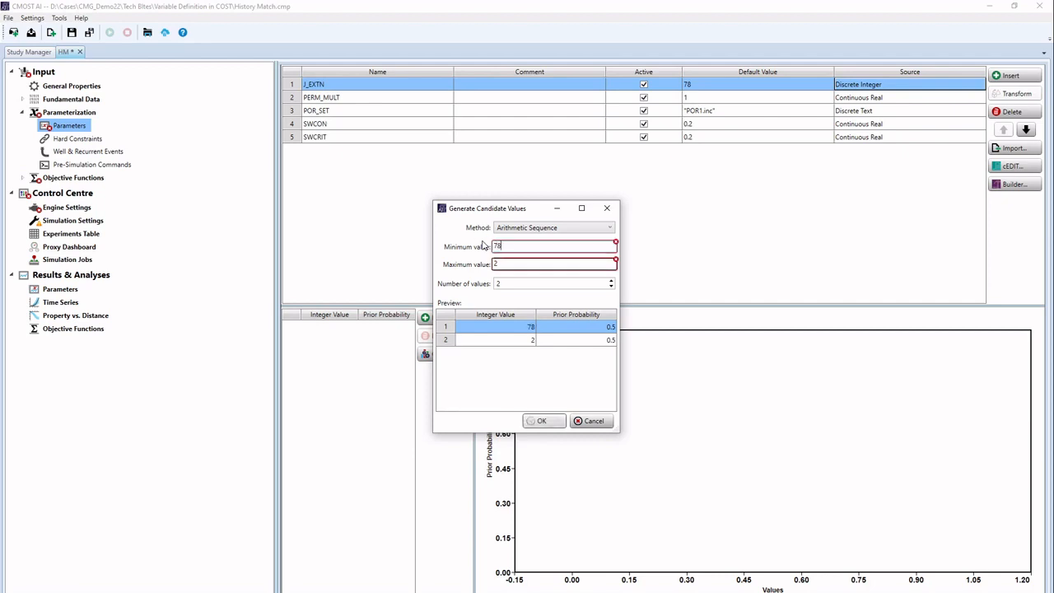
{"action": "key", "text": "Tab"}
{"action": "type", "text": "90"}
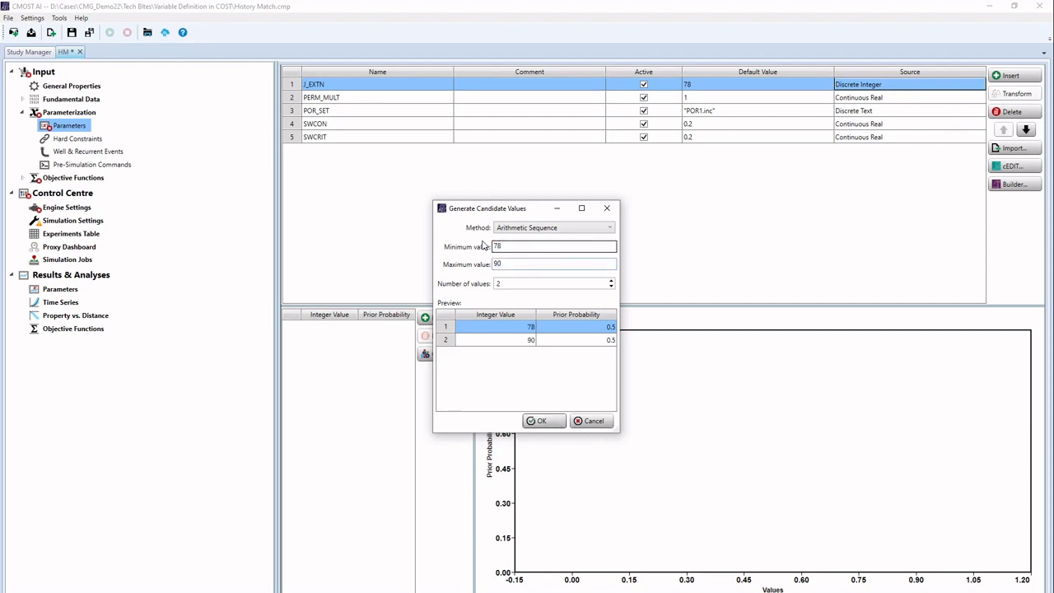
{"action": "left_click", "coordinate": [611, 282]}
{"action": "left_click", "coordinate": [611, 282]}
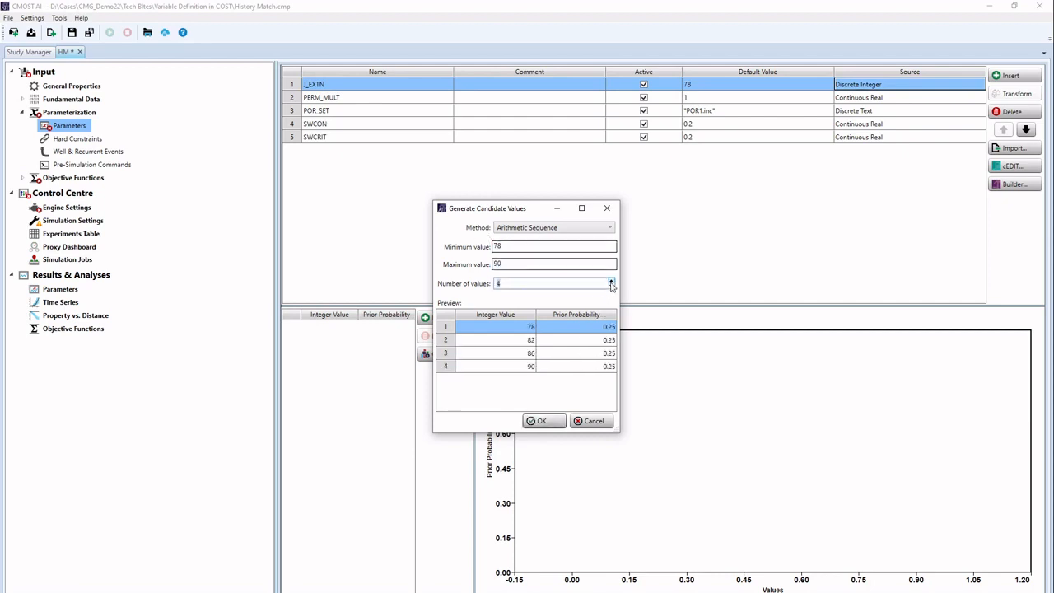
{"action": "left_click", "coordinate": [612, 282]}
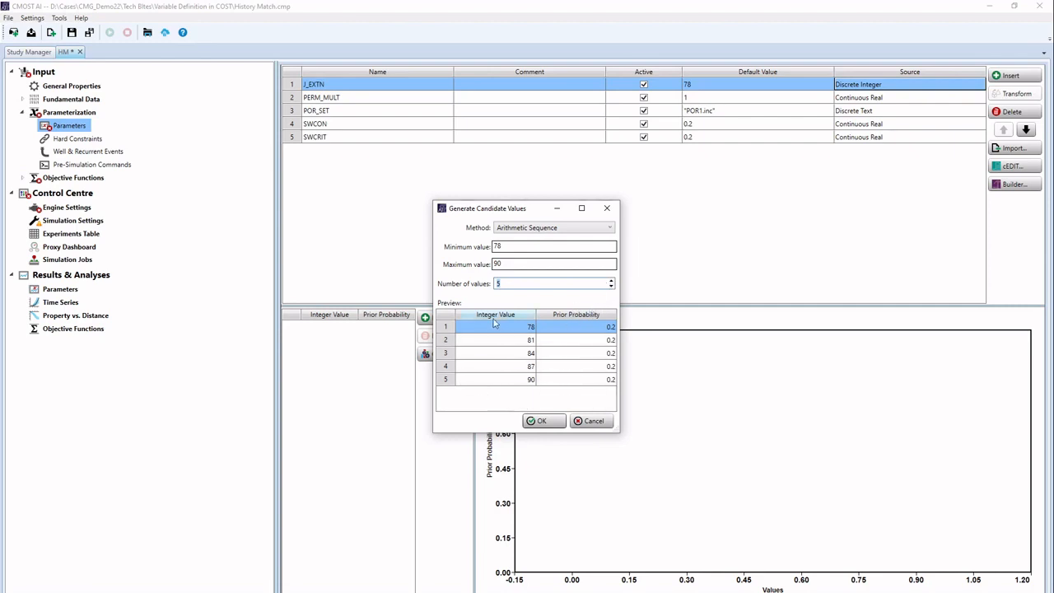
{"action": "left_click", "coordinate": [542, 421]}
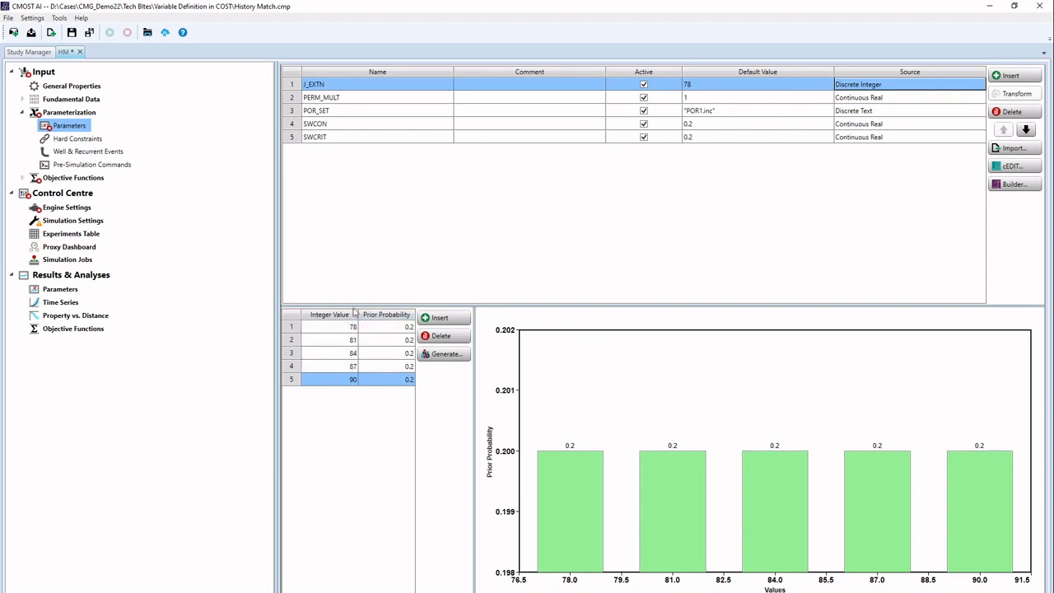
Step: Lower PERM_MULT's upper limit from 1.25 to 1, then select the POR_SET row
{"action": "left_click", "coordinate": [336, 99]}
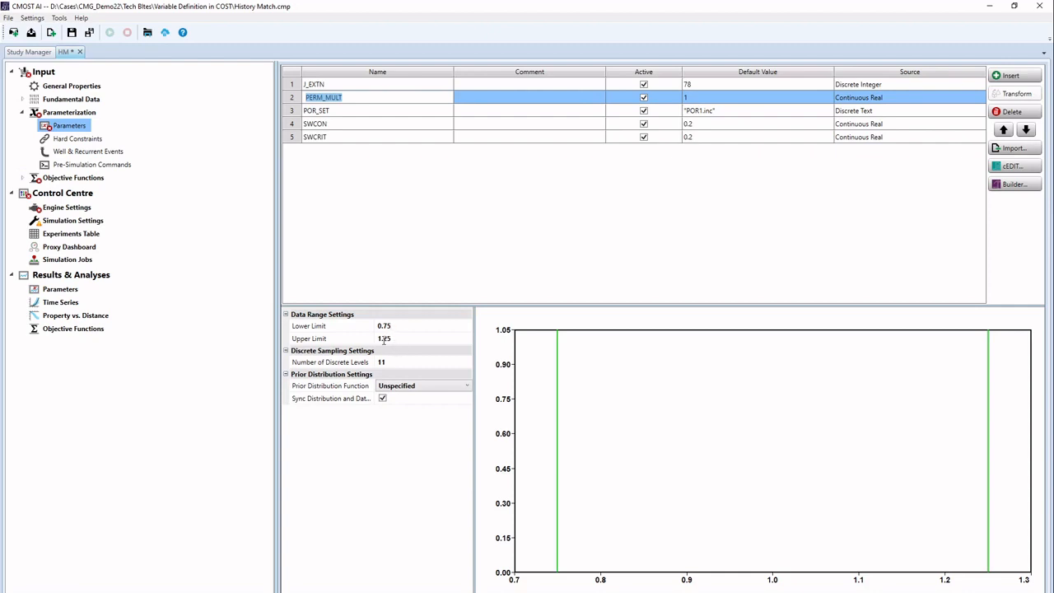
{"action": "left_click_drag", "start_coordinate": [379, 339], "coordinate": [375, 339]}
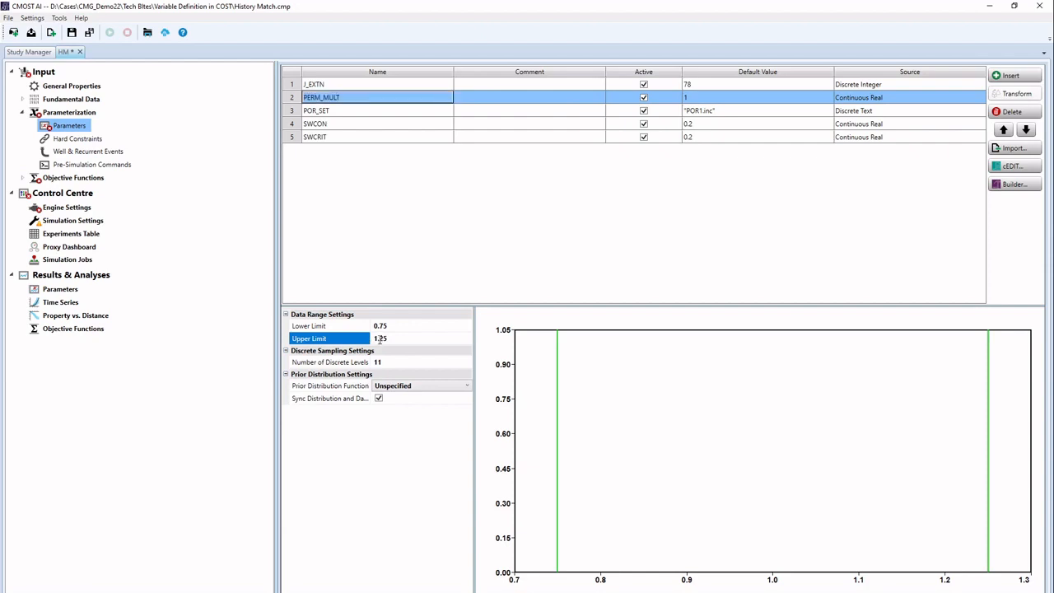
{"action": "left_click", "coordinate": [389, 339]}
{"action": "key", "text": "BackSpace"}
{"action": "key", "text": "BackSpace"}
{"action": "key", "text": "BackSpace"}
{"action": "left_click", "coordinate": [381, 506]}
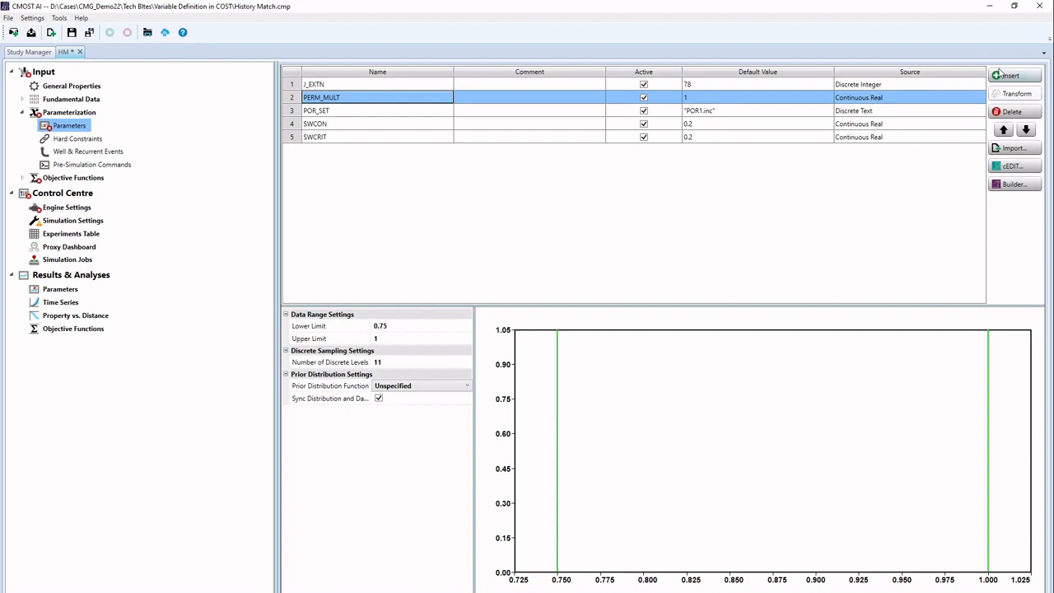
{"action": "double_click", "coordinate": [334, 111]}
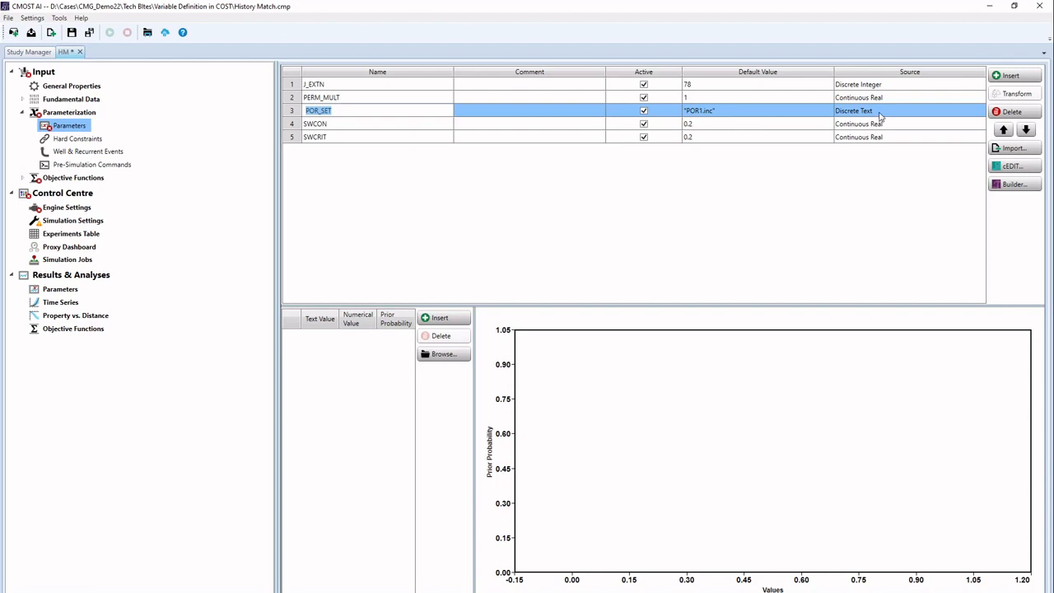
Step: Add a first POR_SET text value pointing to POR1.inc in POR Realisations
{"action": "left_click", "coordinate": [440, 320]}
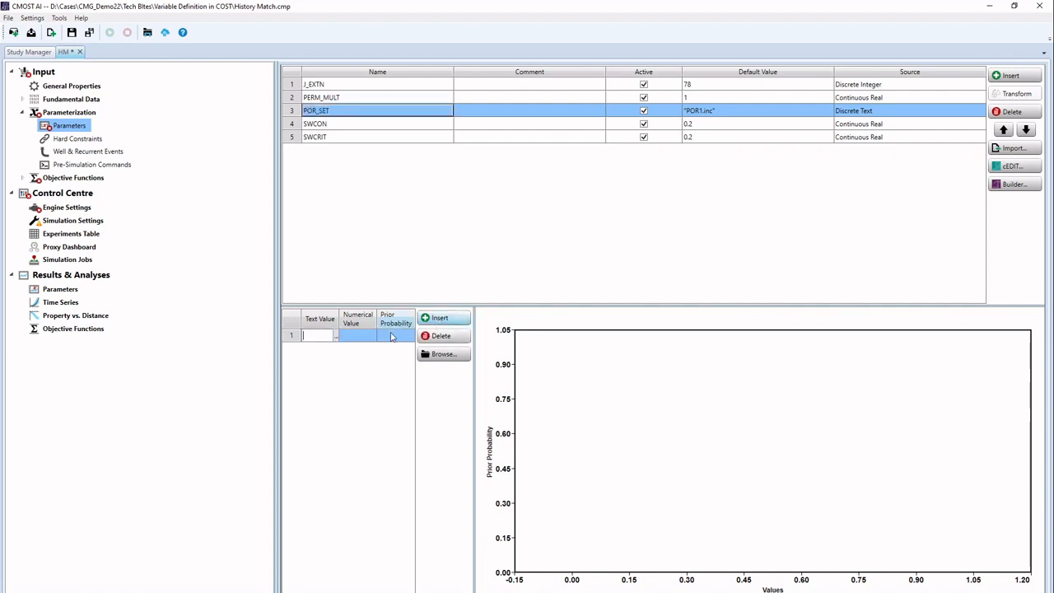
{"action": "left_click", "coordinate": [336, 336]}
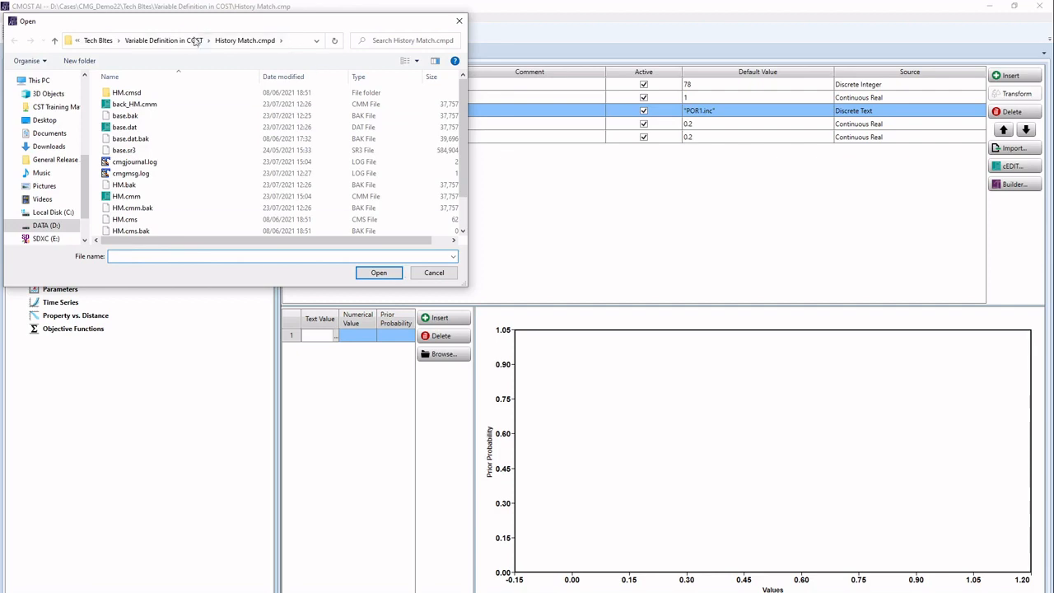
{"action": "left_click", "coordinate": [195, 41]}
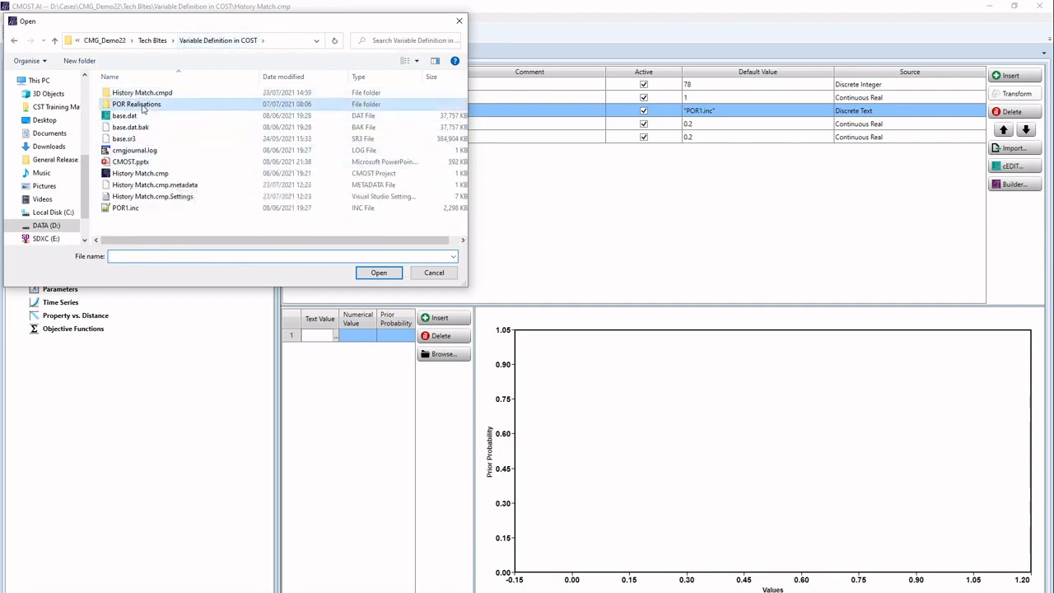
{"action": "double_click", "coordinate": [139, 105]}
{"action": "double_click", "coordinate": [138, 94]}
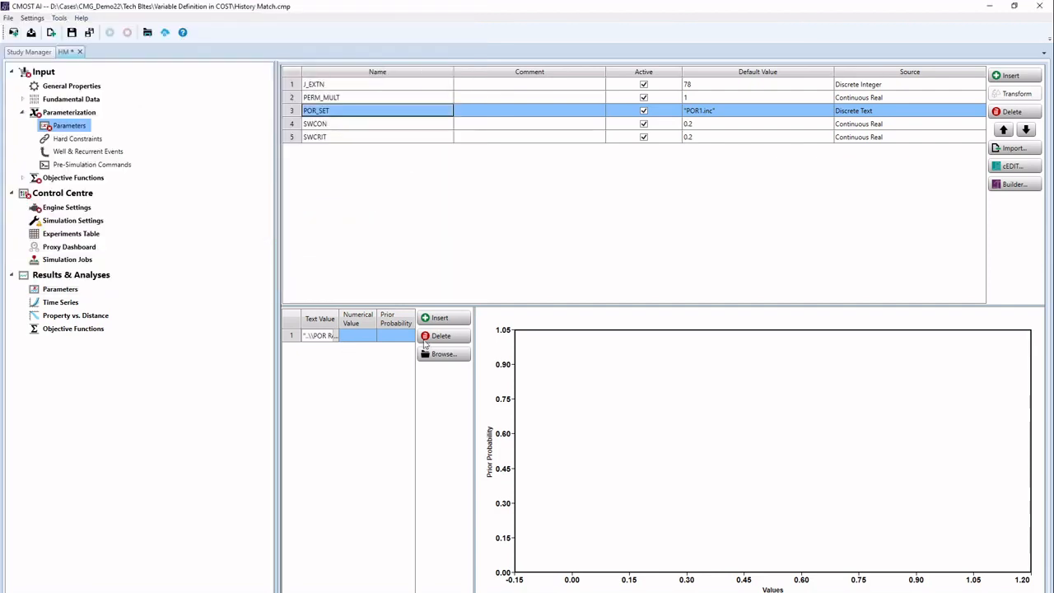
Step: Add a second POR_SET text value pointing to POR2.inc in POR Realisations
{"action": "left_click", "coordinate": [440, 318]}
{"action": "left_click", "coordinate": [335, 349]}
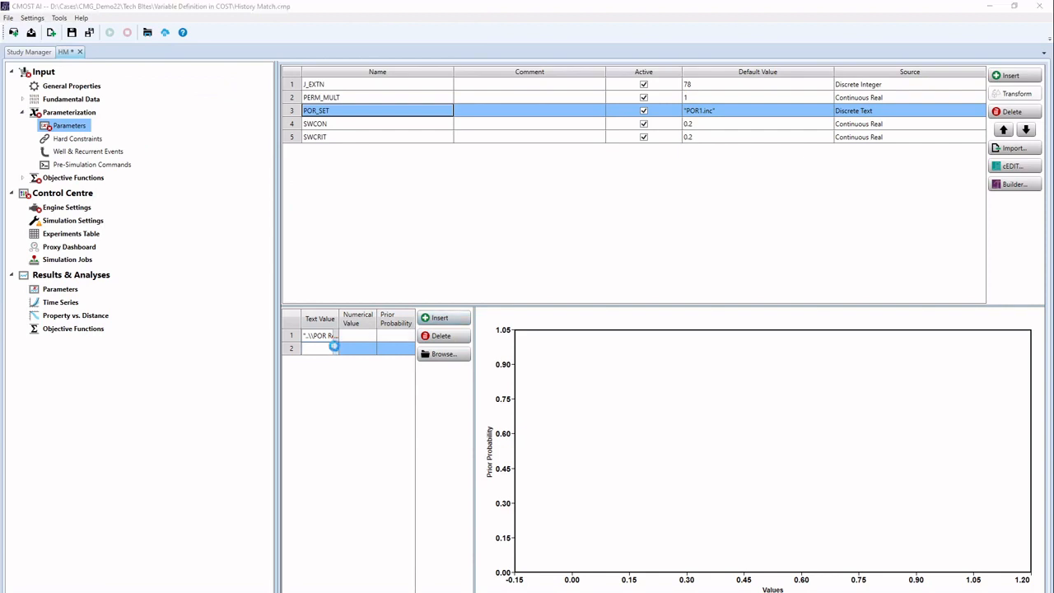
{"action": "left_click", "coordinate": [199, 41]}
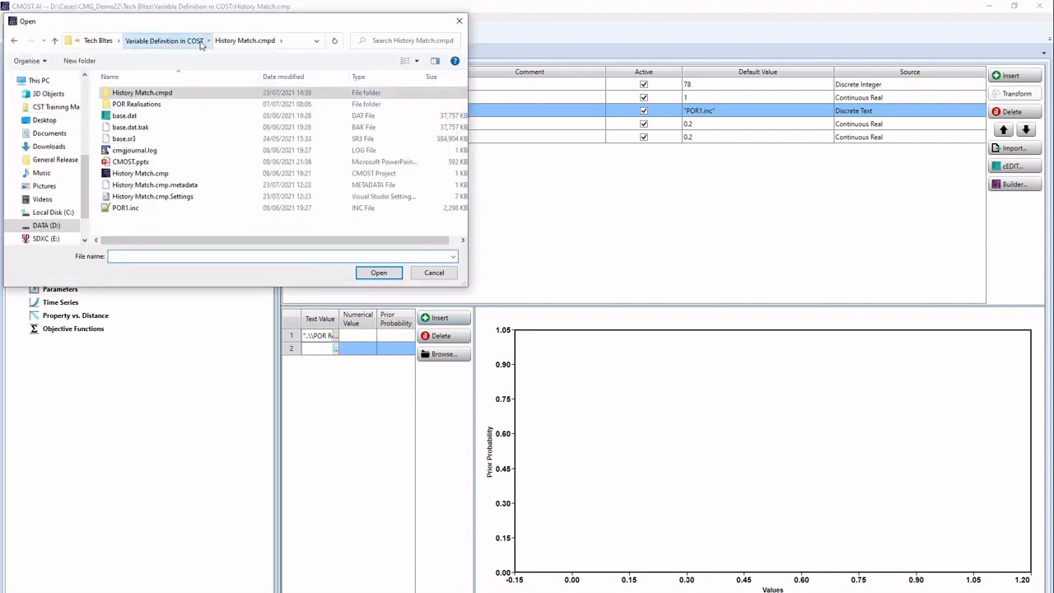
{"action": "double_click", "coordinate": [150, 105]}
{"action": "double_click", "coordinate": [150, 105]}
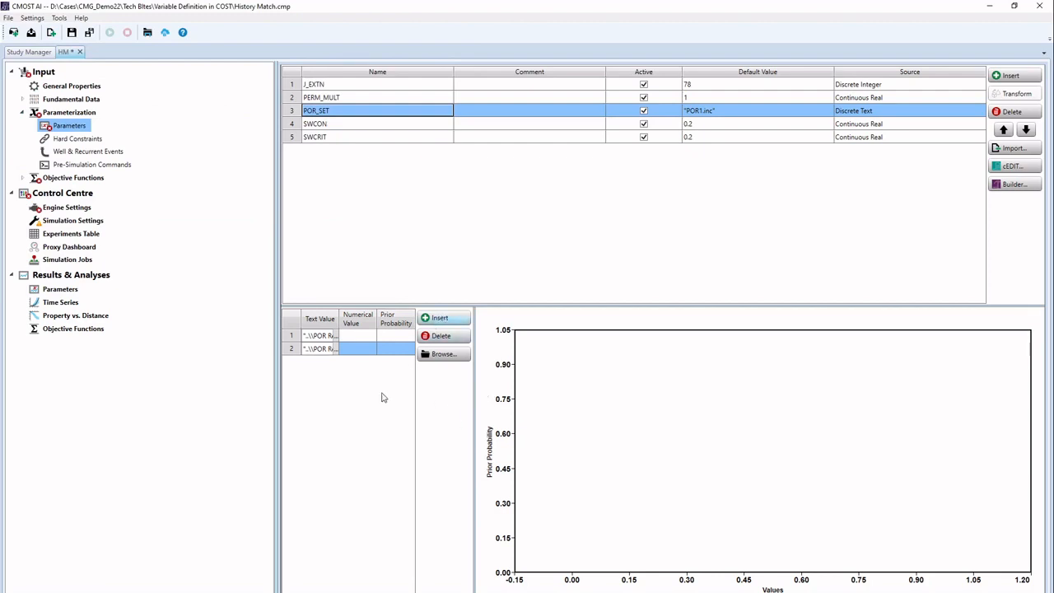
Step: Add a third POR_SET text value pointing to POR3.inc in POR Realisations
{"action": "left_click", "coordinate": [437, 320]}
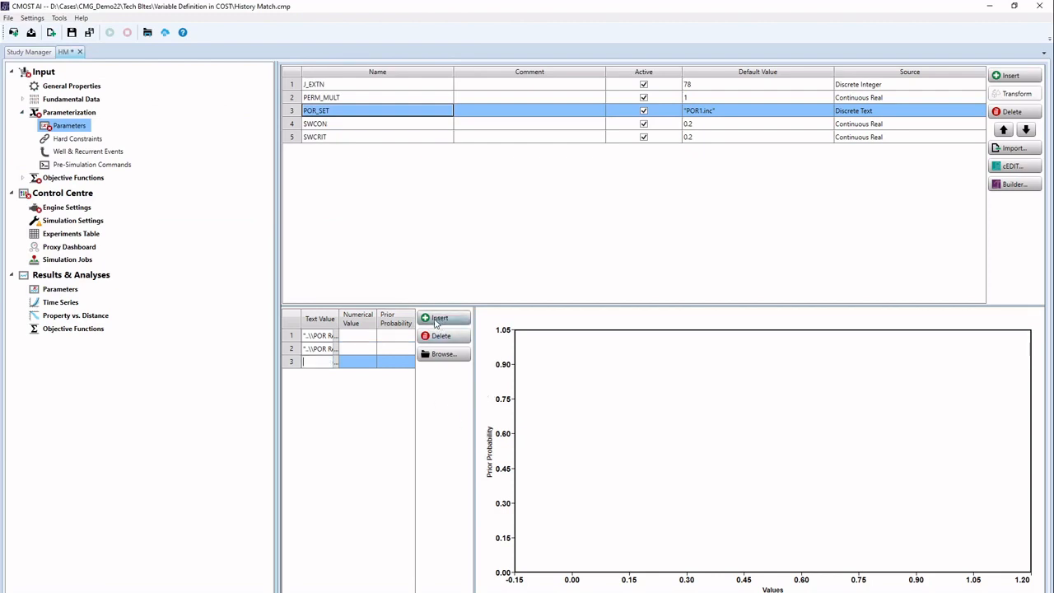
{"action": "left_click", "coordinate": [336, 362]}
{"action": "left_click", "coordinate": [169, 41]}
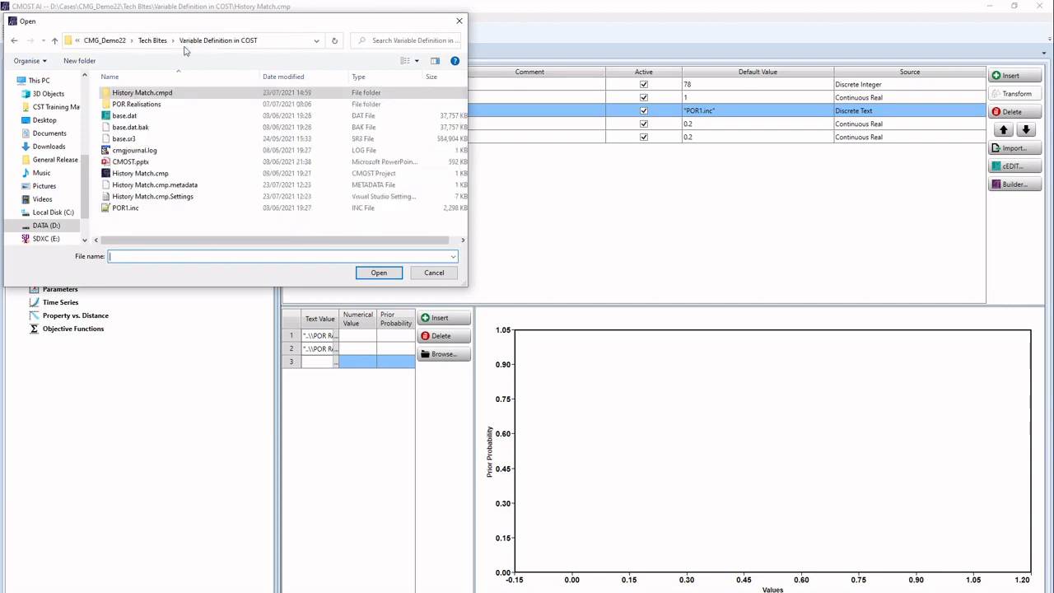
{"action": "double_click", "coordinate": [152, 115]}
{"action": "left_click", "coordinate": [136, 116]}
{"action": "double_click", "coordinate": [141, 120]}
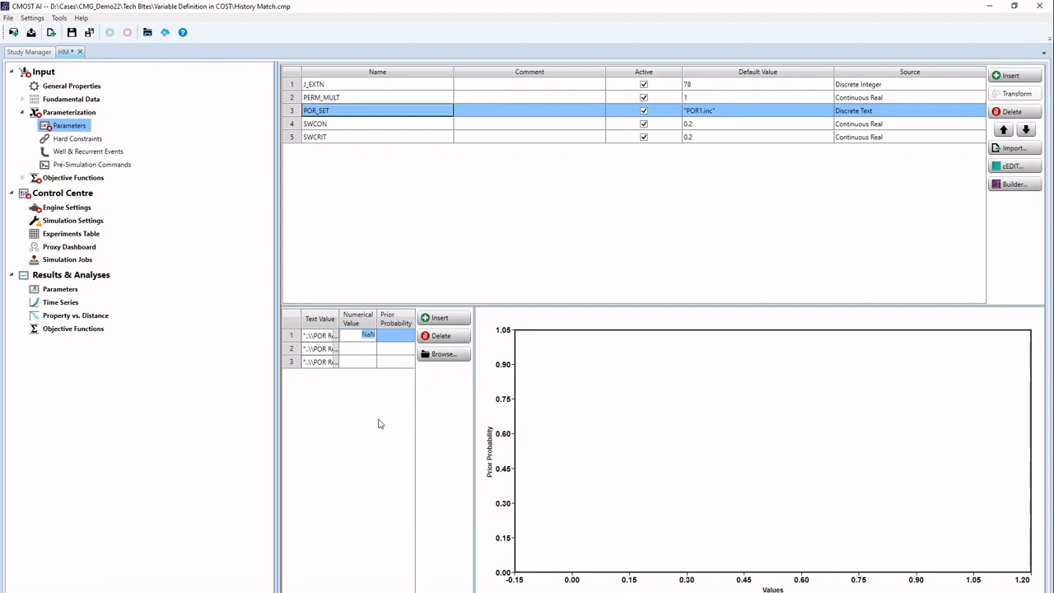
Step: Enter numerical values 1, 2 and 3 for POR1.inc, POR2.inc and POR3.inc
{"action": "type", "text": "1"}
{"action": "key", "text": "Return"}
{"action": "type", "text": "2"}
{"action": "key", "text": "Return"}
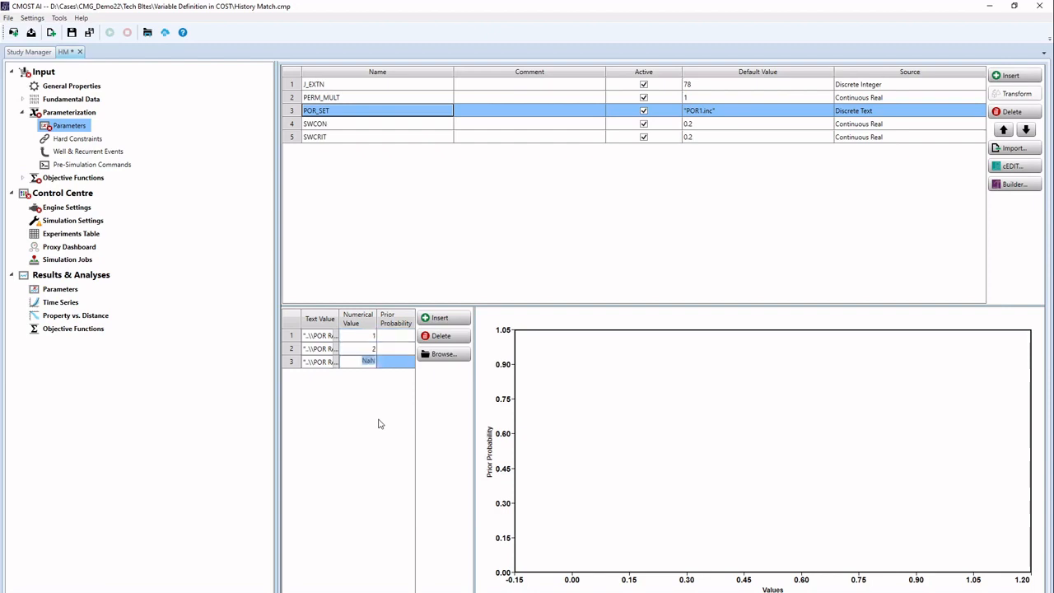
{"action": "type", "text": "3"}
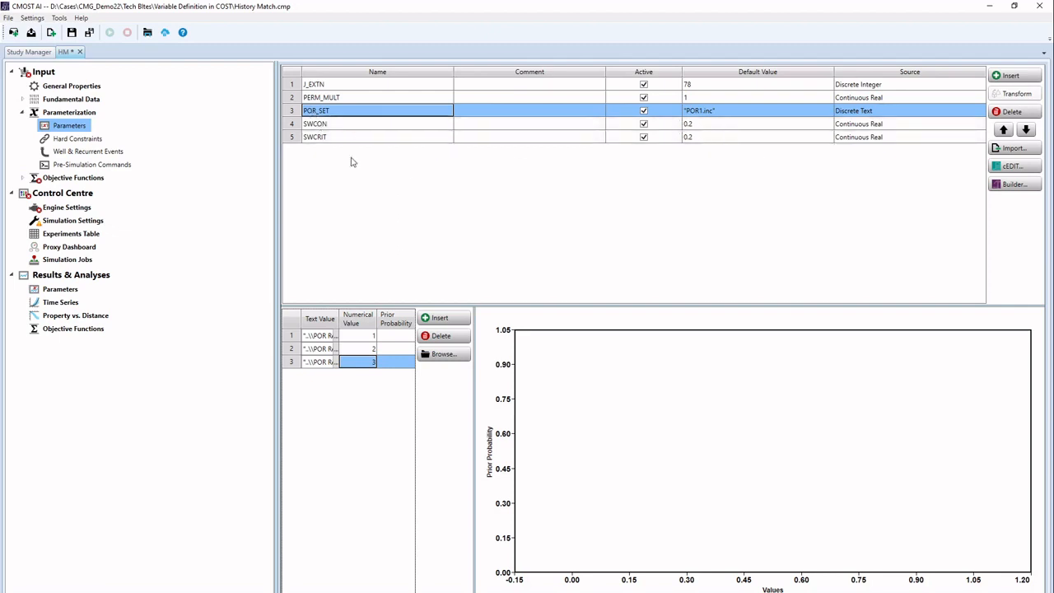
Step: Raise SWCON's upper limit to 0.3, giving it a 0.15–0.3 range
{"action": "left_click", "coordinate": [450, 123]}
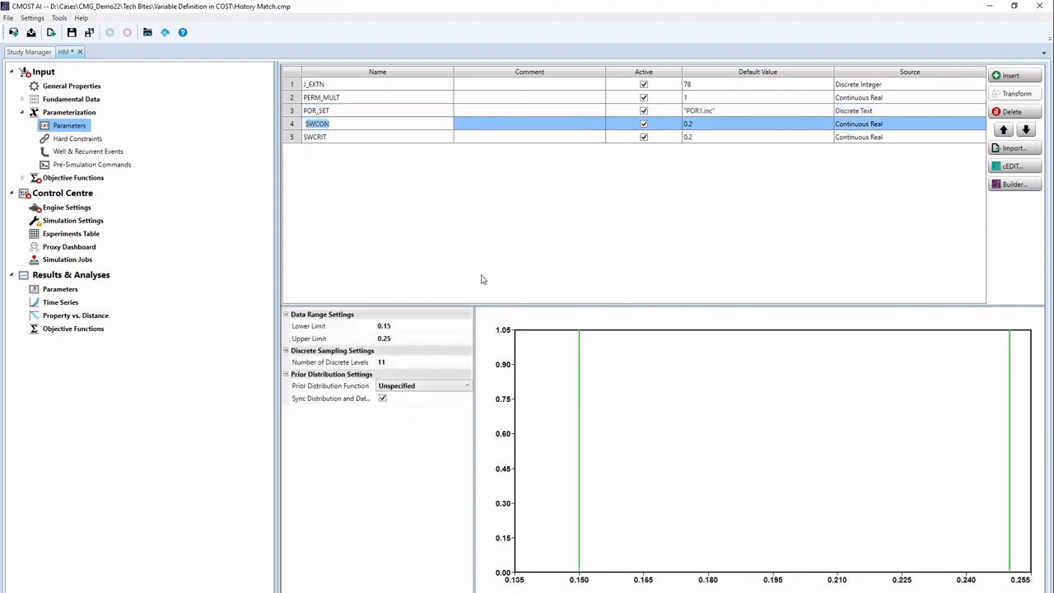
{"action": "left_click", "coordinate": [391, 338]}
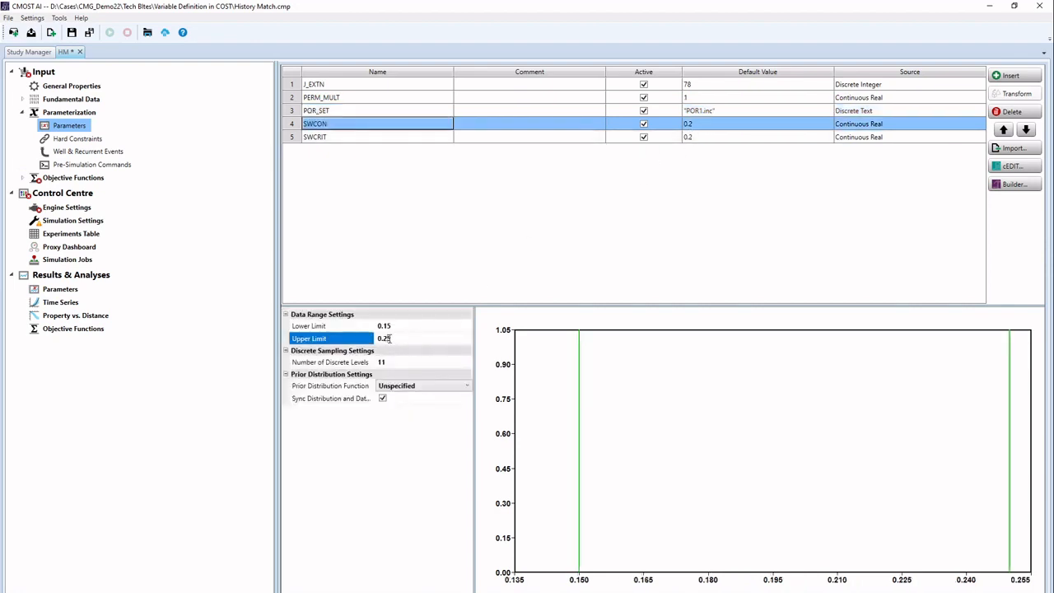
{"action": "key", "text": "BackSpace"}
{"action": "key", "text": "BackSpace"}
{"action": "type", "text": "30"}
{"action": "left_click", "coordinate": [439, 207]}
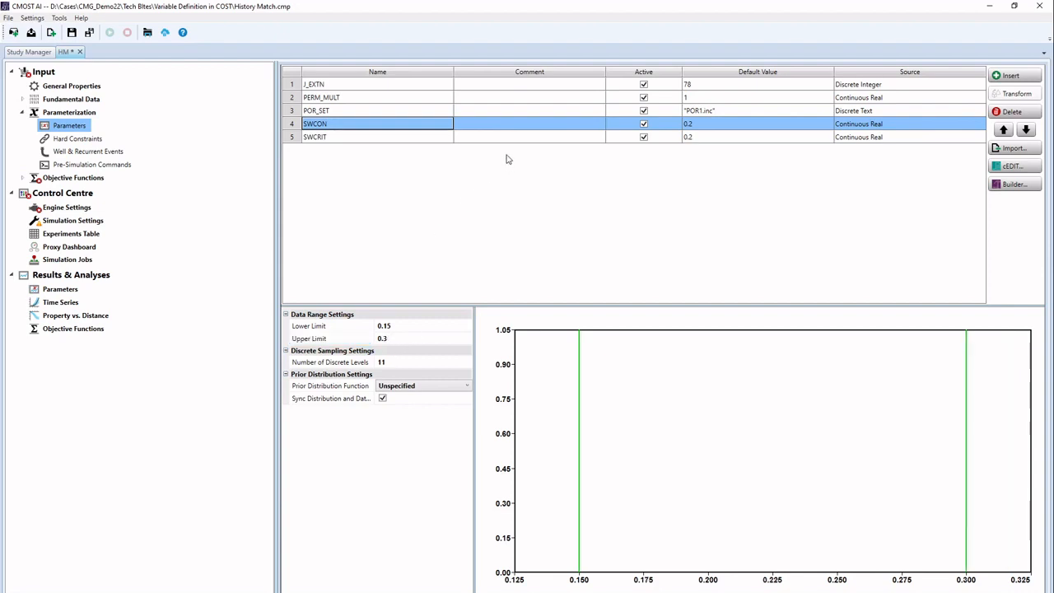
{"action": "left_click", "coordinate": [371, 139]}
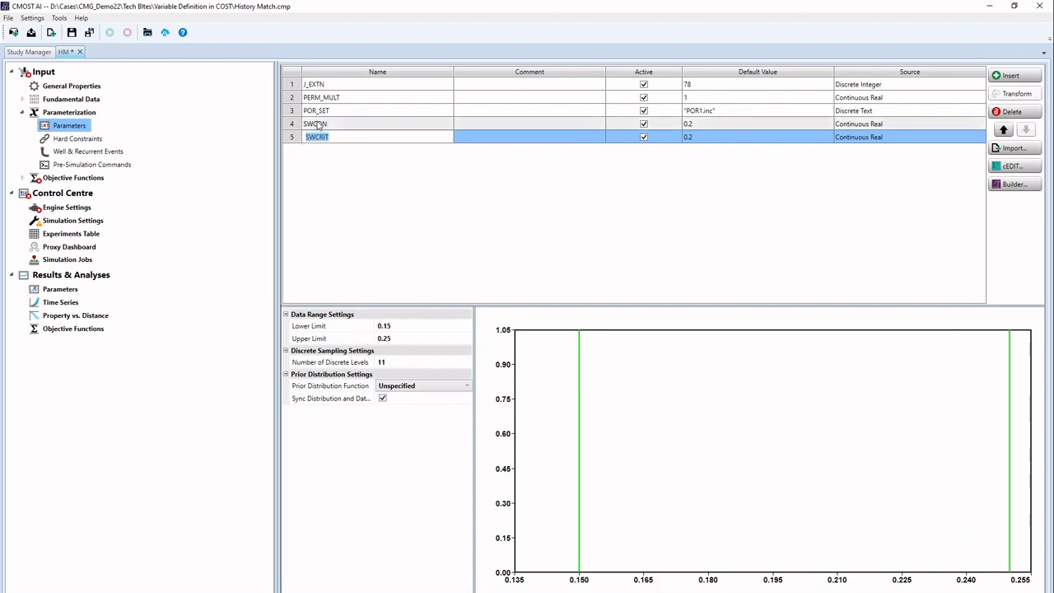
Step: Insert parameter SWINCR with default value 0, lower limit 0 and upper limit 0.1
{"action": "left_click", "coordinate": [842, 239]}
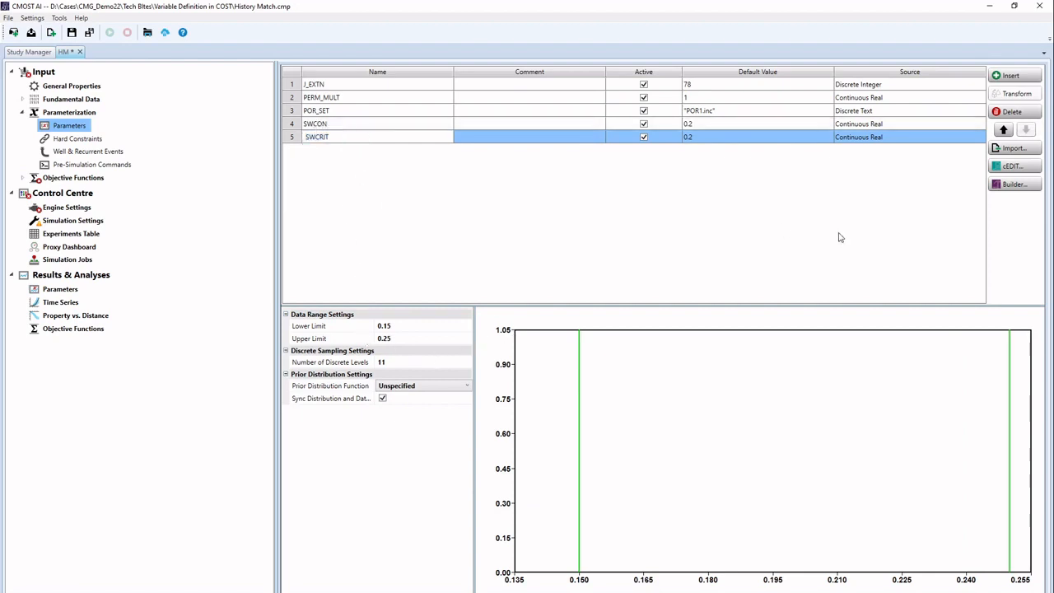
{"action": "left_click", "coordinate": [1011, 76]}
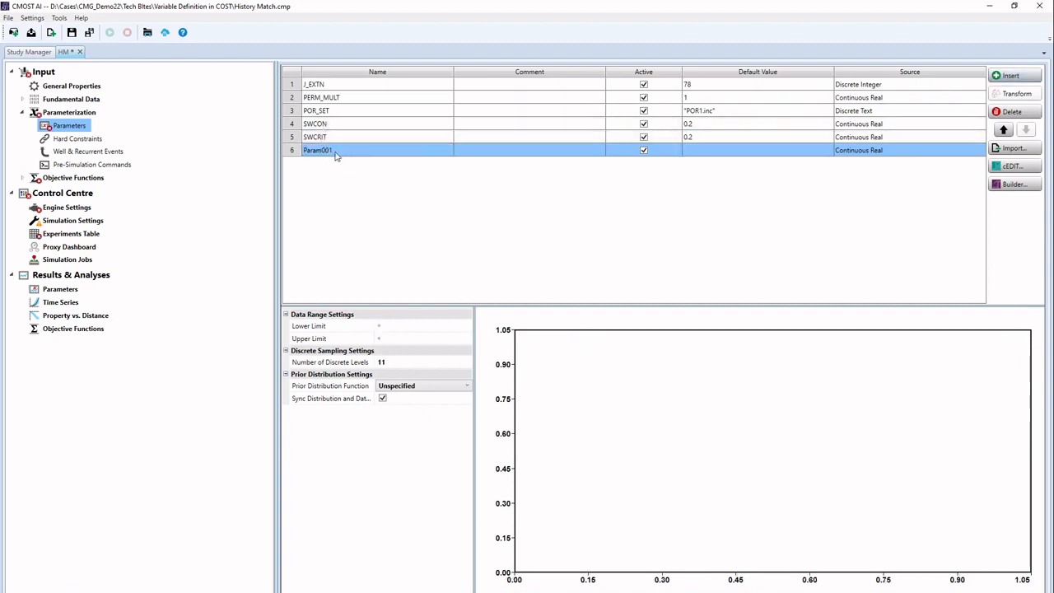
{"action": "left_click", "coordinate": [336, 150]}
{"action": "type", "text": "S"}
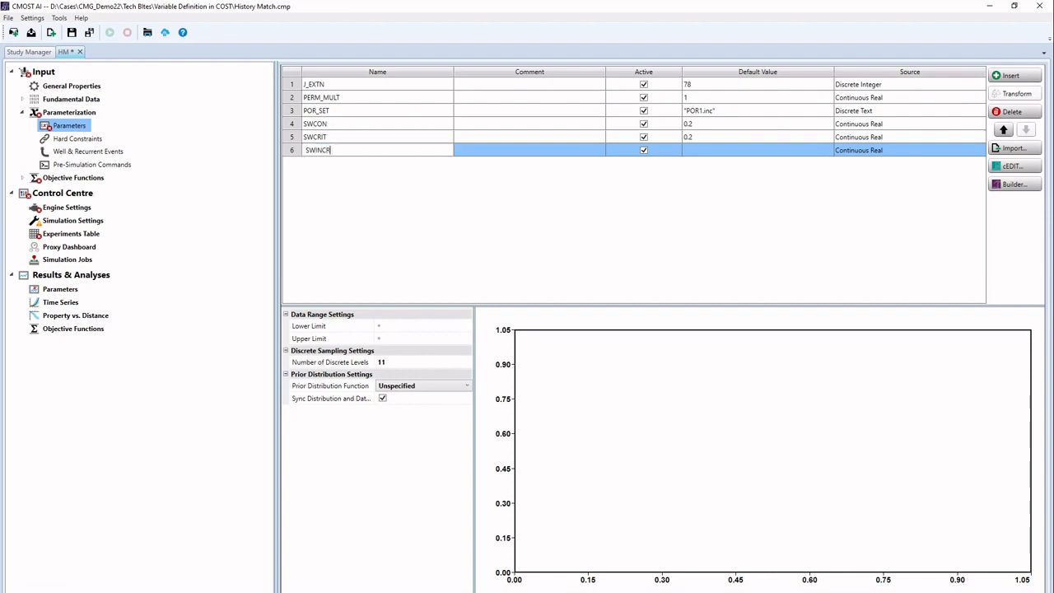
{"action": "type", "text": "WINCR"}
{"action": "left_click", "coordinate": [696, 152]}
{"action": "type", "text": "0"}
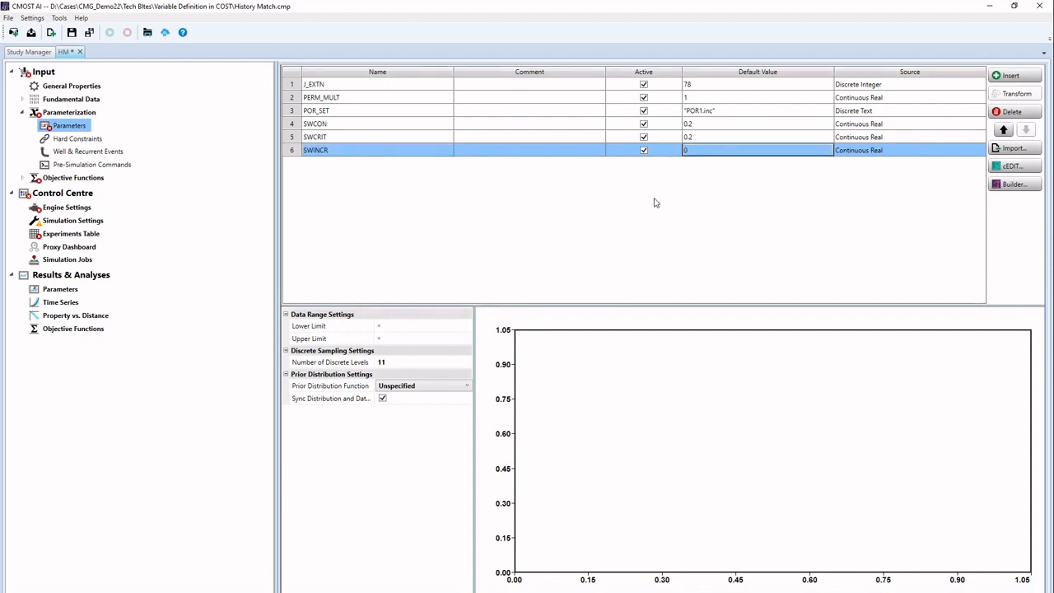
{"action": "left_click", "coordinate": [414, 329]}
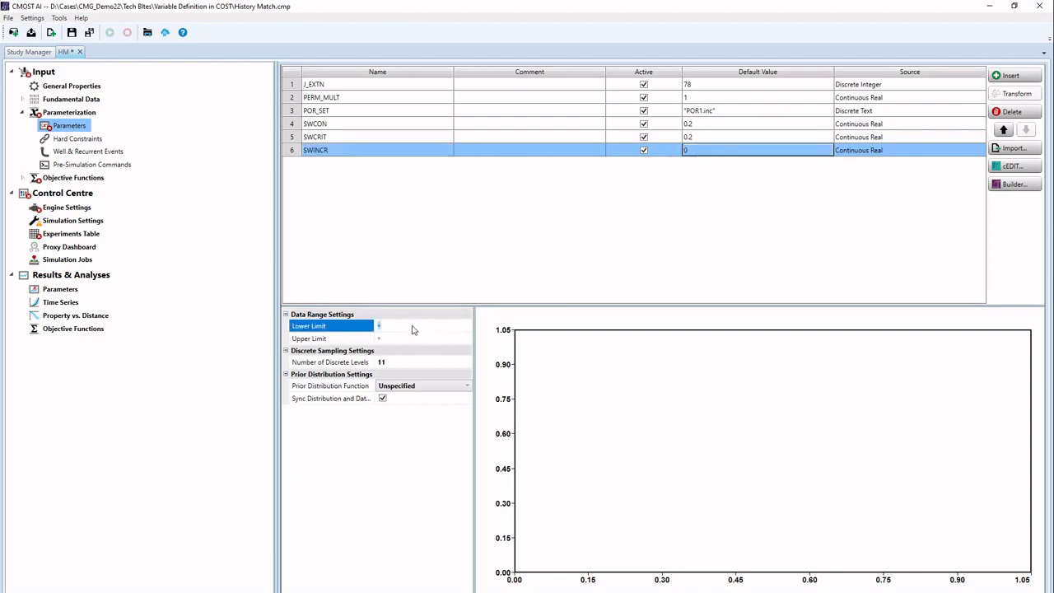
{"action": "key", "text": "Return"}
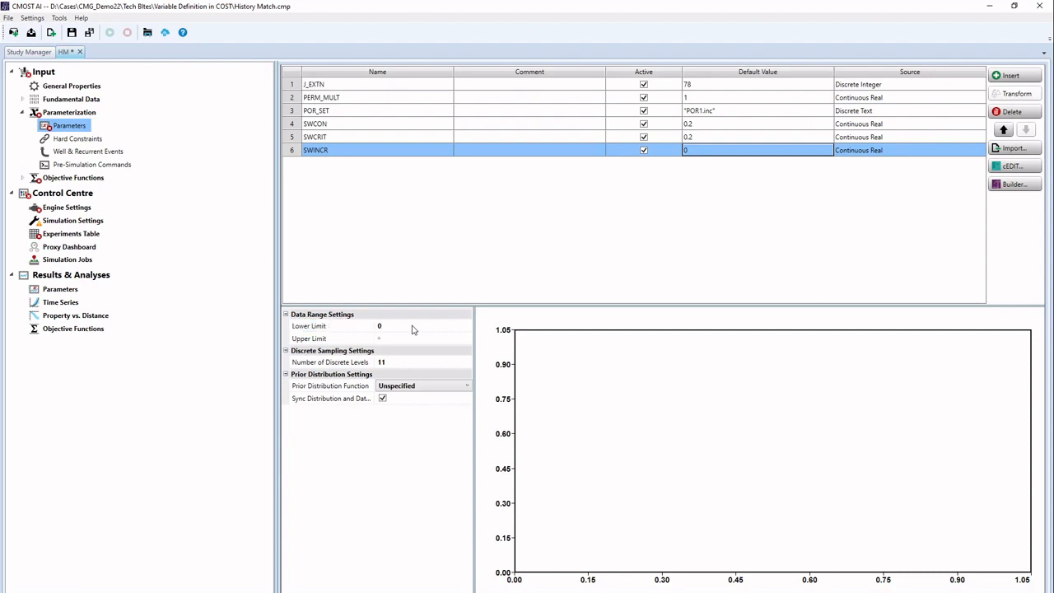
{"action": "left_click", "coordinate": [404, 340]}
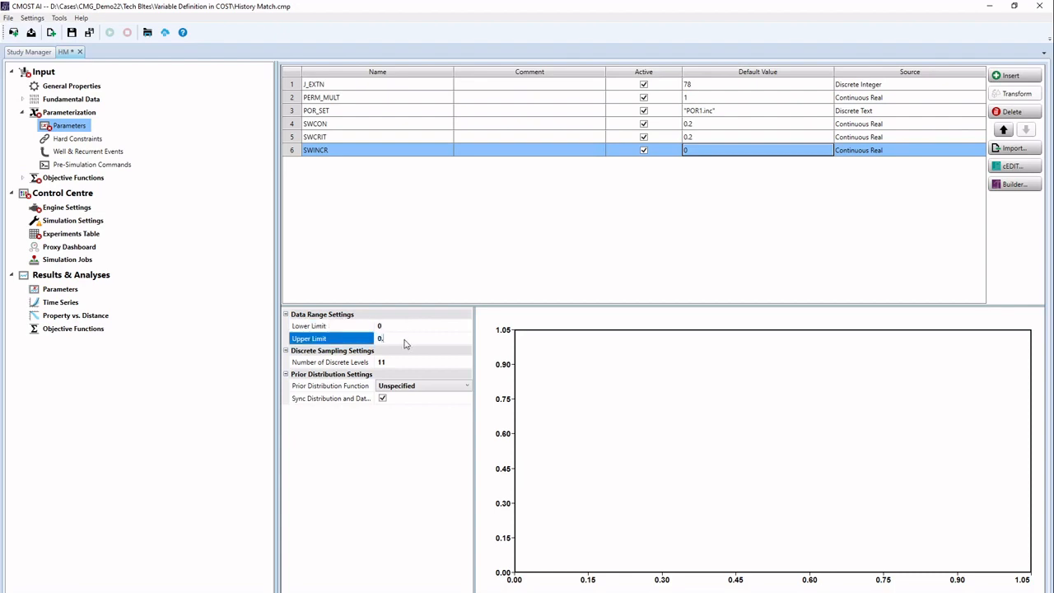
{"action": "key", "text": "Return"}
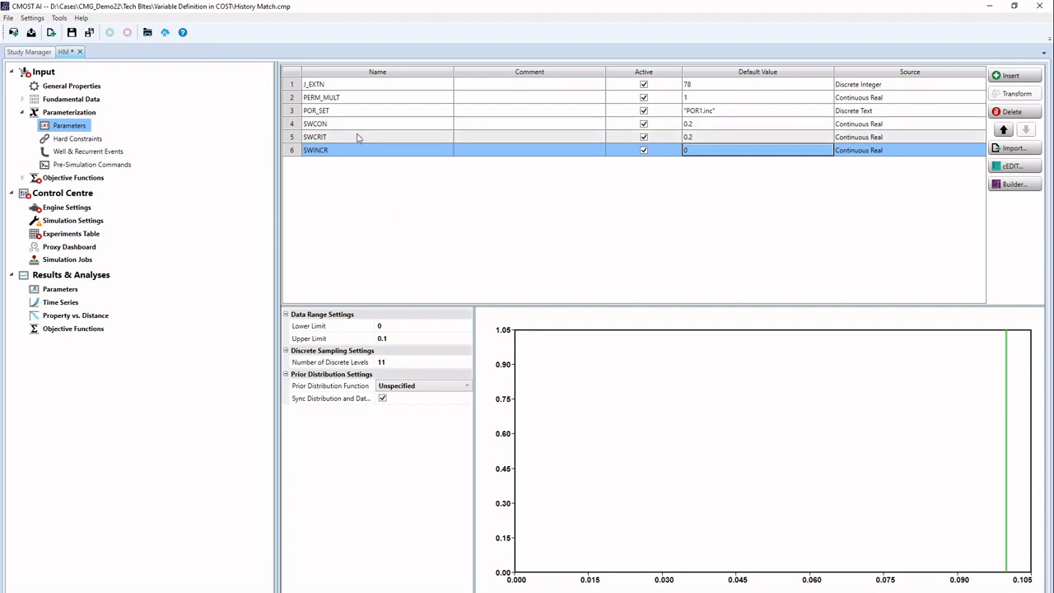
Step: Change SWCRIT's source from its default to Formula
{"action": "left_click", "coordinate": [898, 138]}
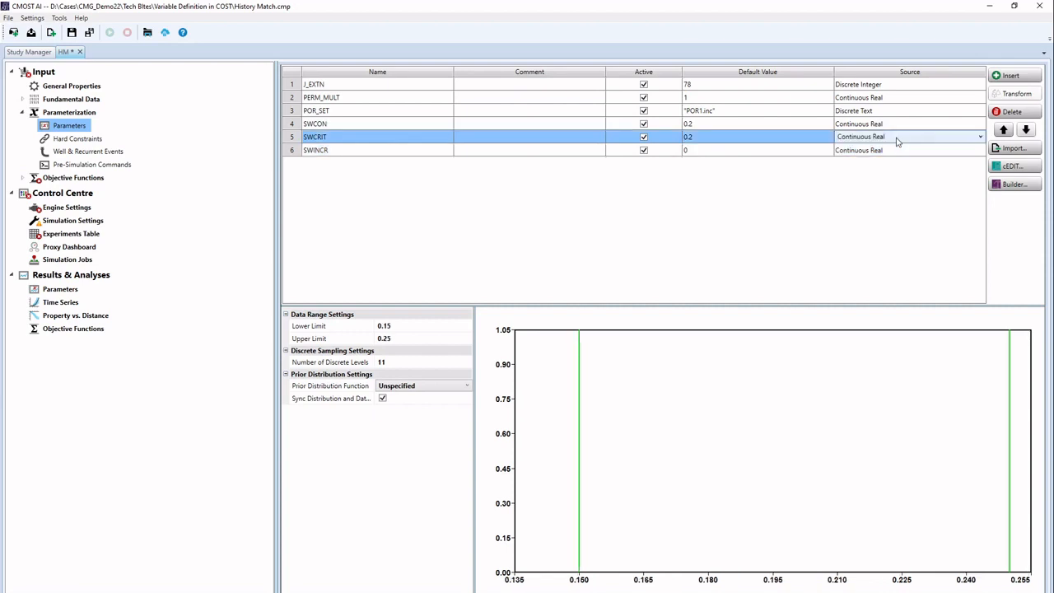
{"action": "left_click", "coordinate": [898, 138]}
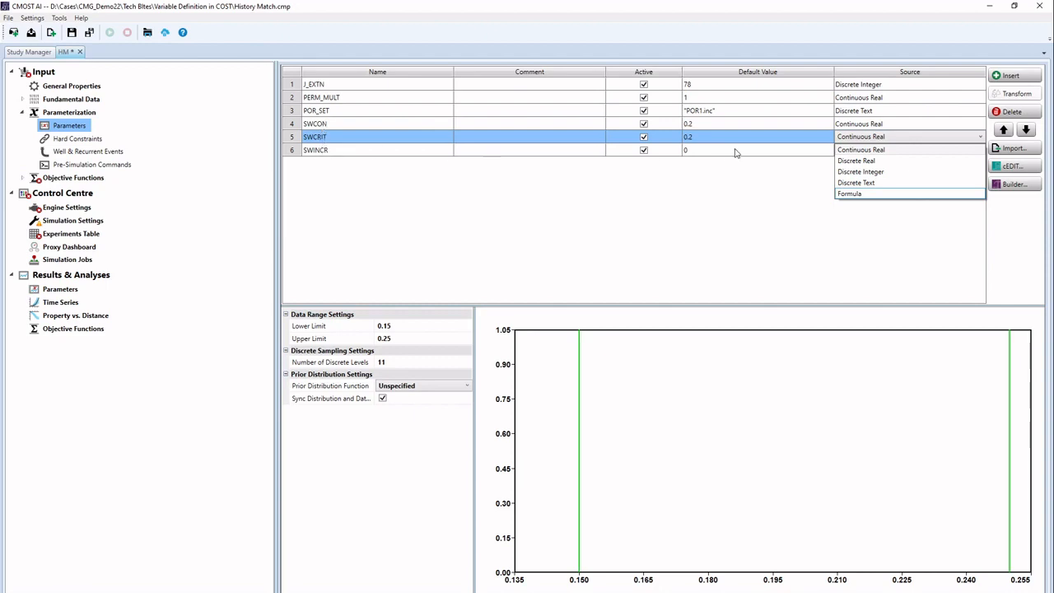
{"action": "left_click", "coordinate": [880, 198]}
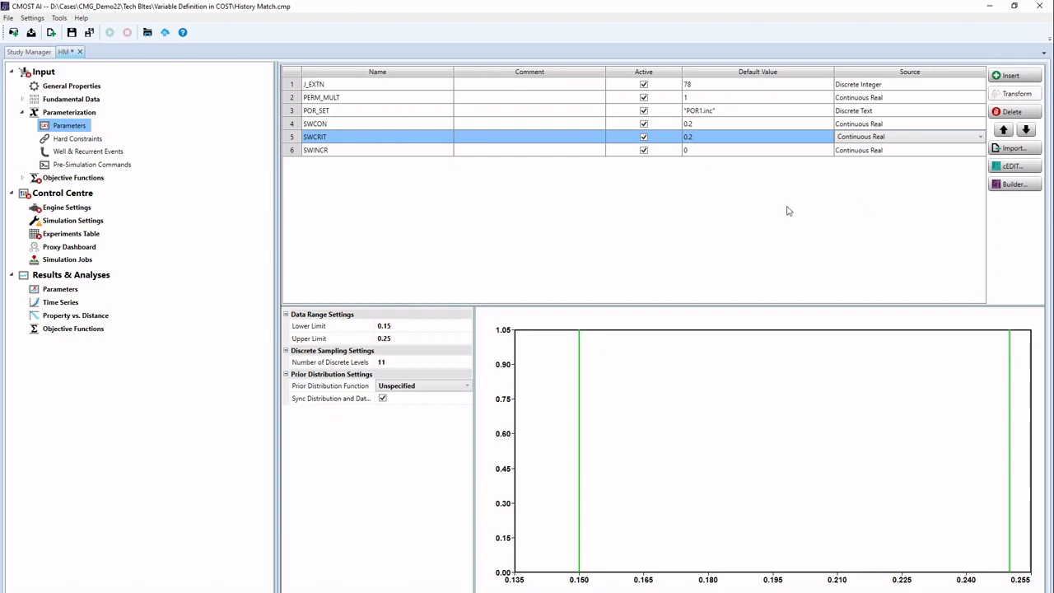
{"action": "left_click", "coordinate": [326, 387]}
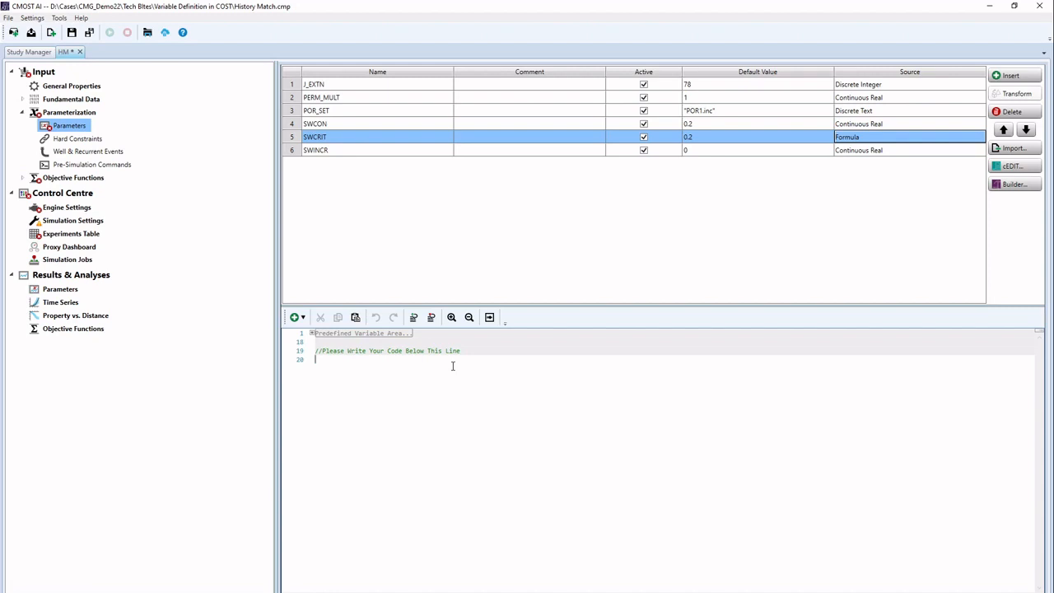
Step: Build SWCRIT's formula SWINCR+SWCON from Single Value Variables and check it for errors
{"action": "left_click", "coordinate": [297, 317]}
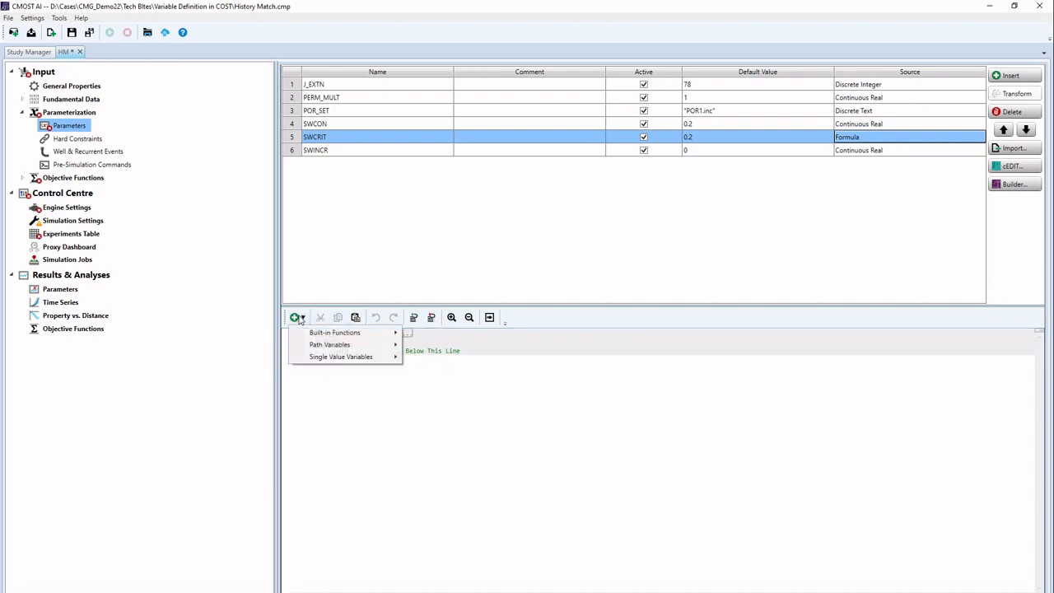
{"action": "mouse_move", "coordinate": [331, 359]}
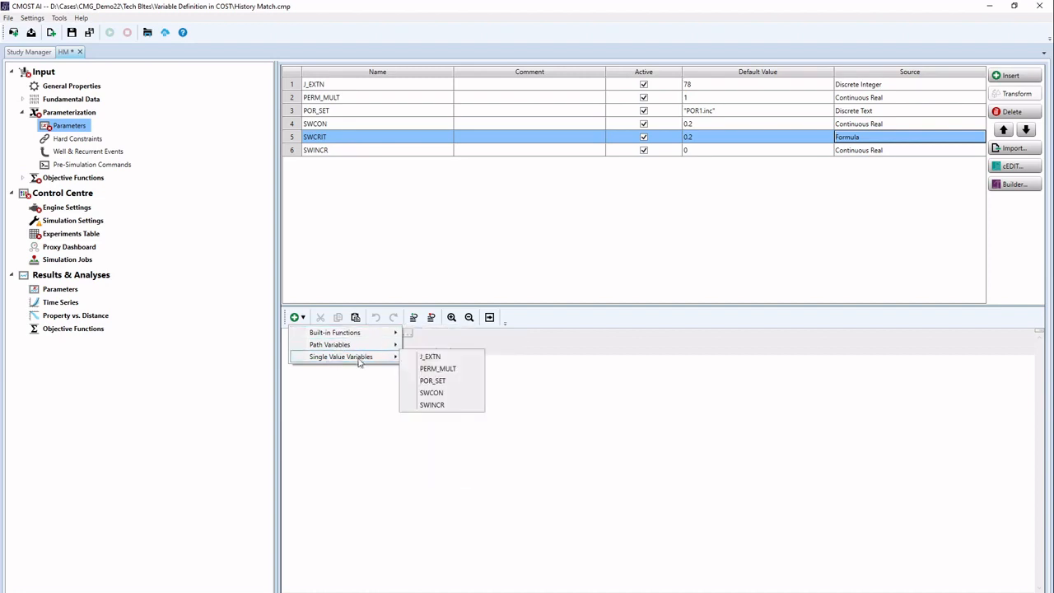
{"action": "mouse_move", "coordinate": [354, 335]}
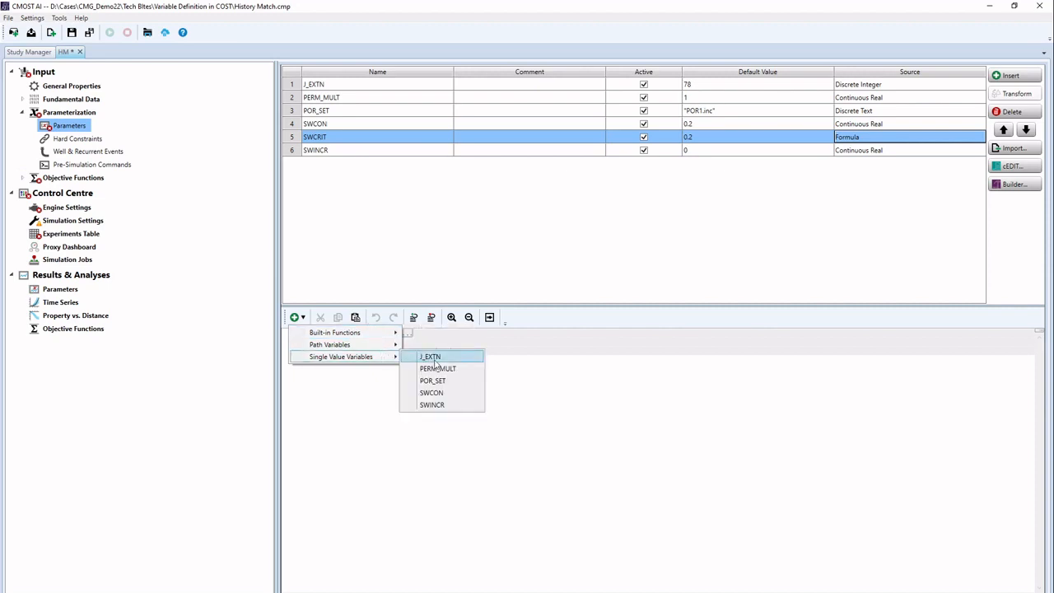
{"action": "left_click", "coordinate": [449, 405]}
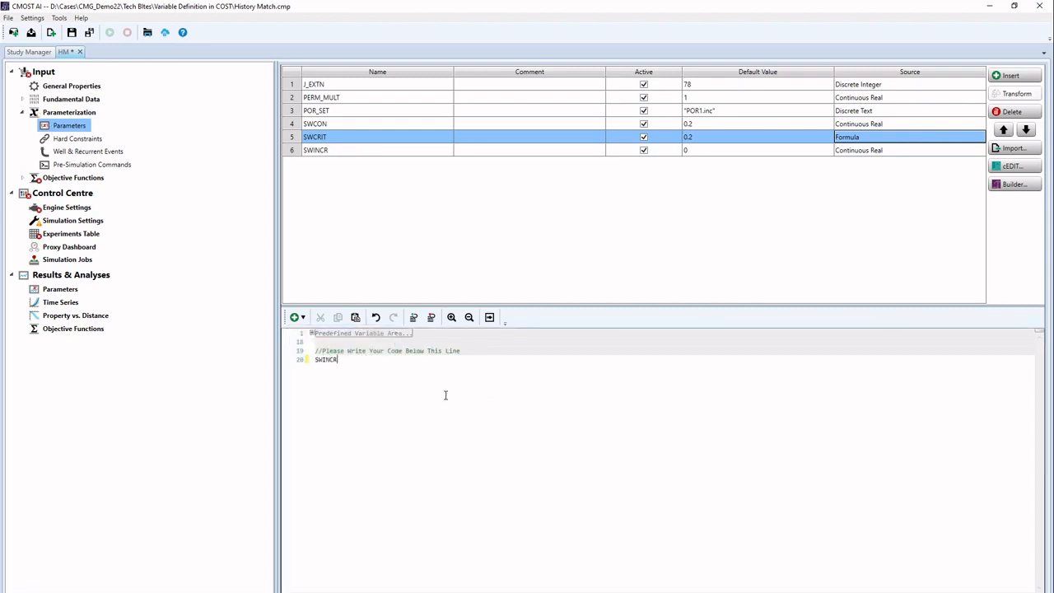
{"action": "type", "text": "="}
{"action": "left_click", "coordinate": [295, 317]}
{"action": "mouse_move", "coordinate": [325, 359]}
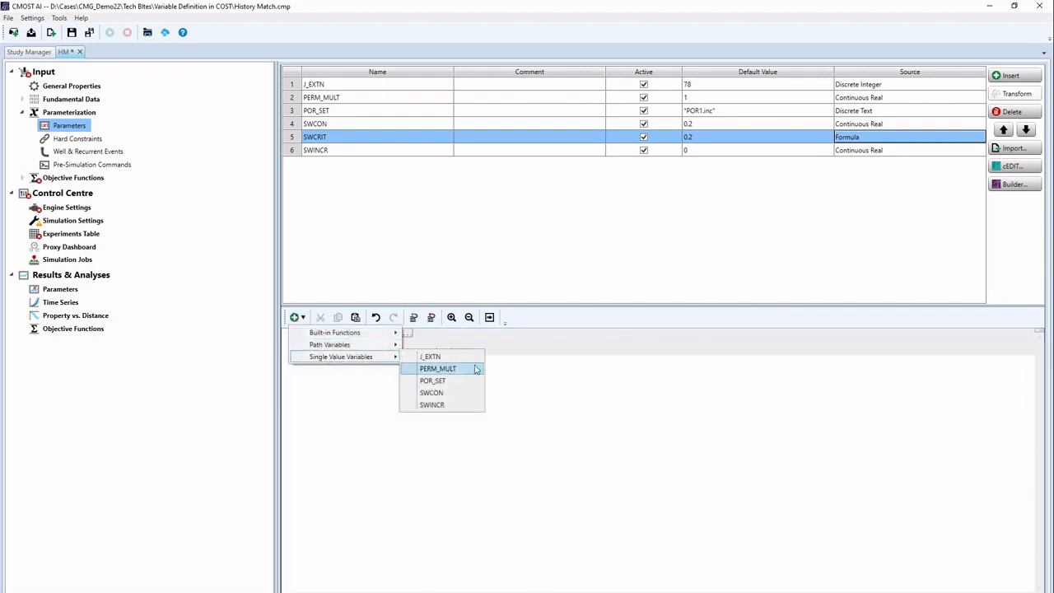
{"action": "left_click", "coordinate": [439, 393]}
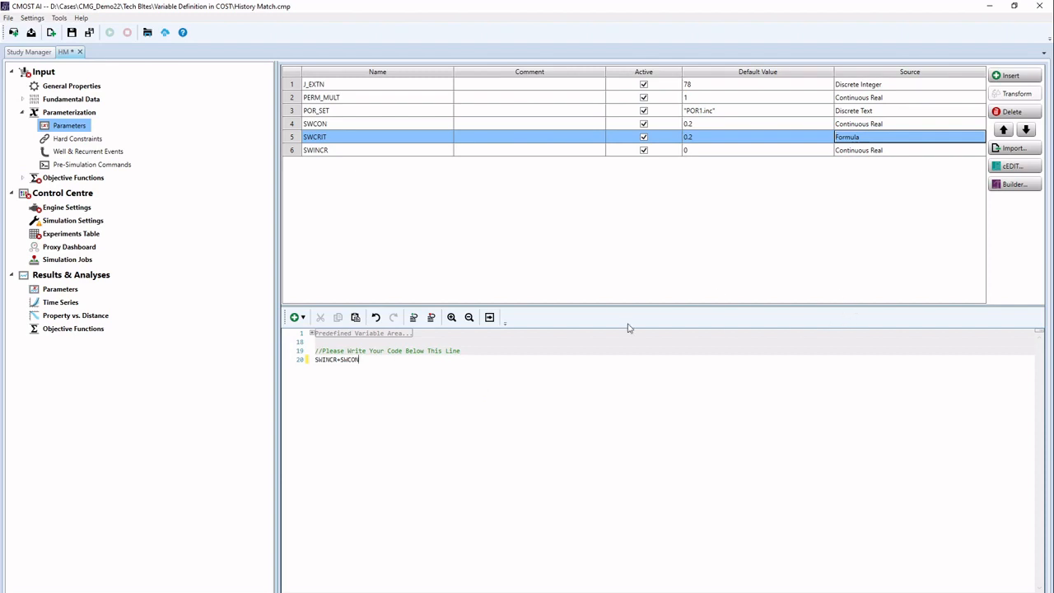
{"action": "left_click", "coordinate": [489, 319]}
Step: Review the error check result of 0.2 and close the Formula Error Checking window
{"action": "left_click", "coordinate": [490, 319]}
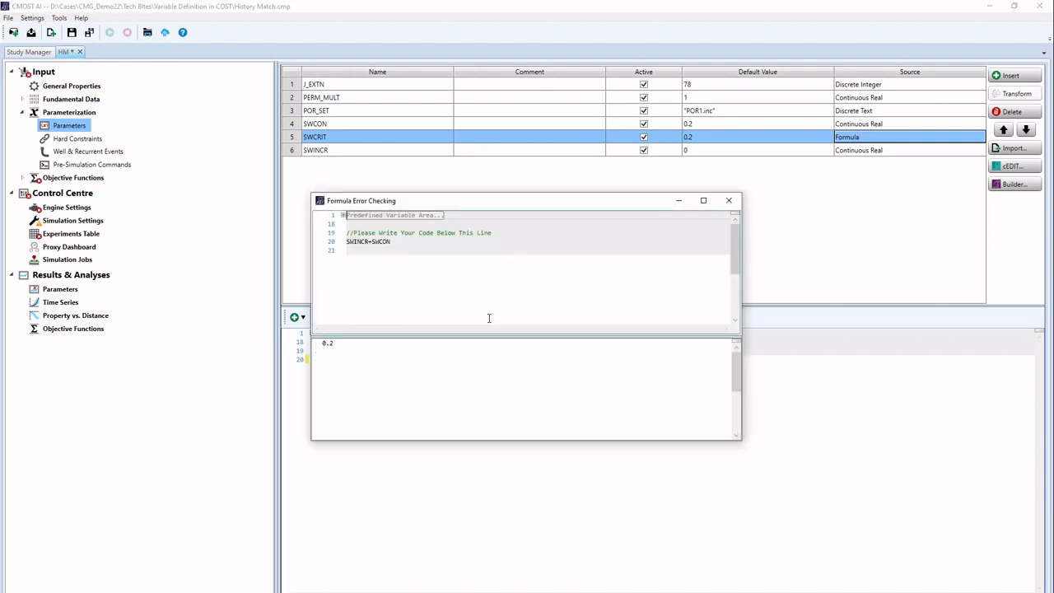
{"action": "left_click_drag", "start_coordinate": [464, 206], "coordinate": [600, 358]}
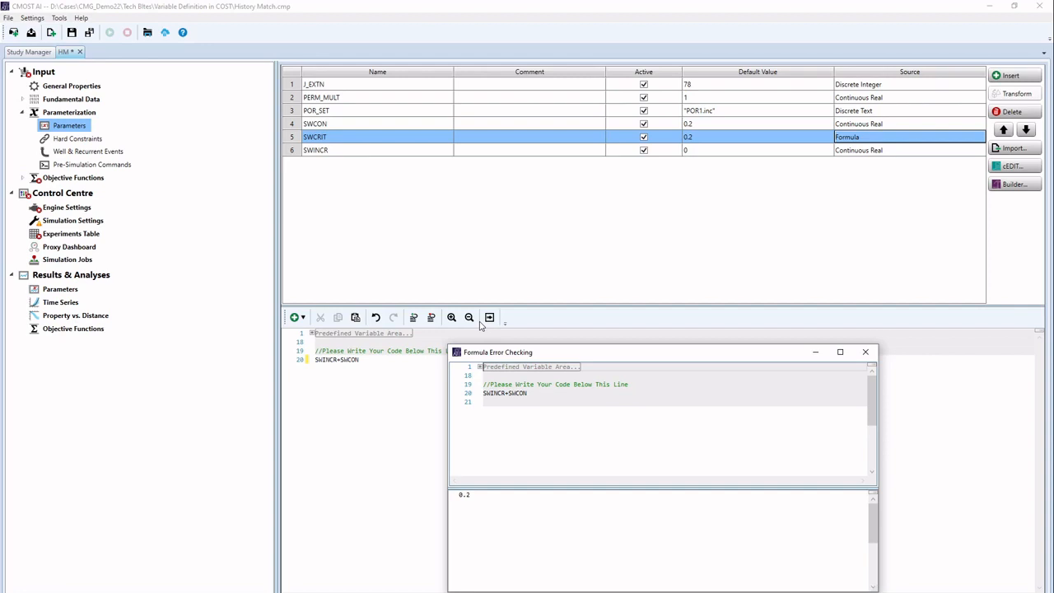
{"action": "left_click", "coordinate": [866, 352]}
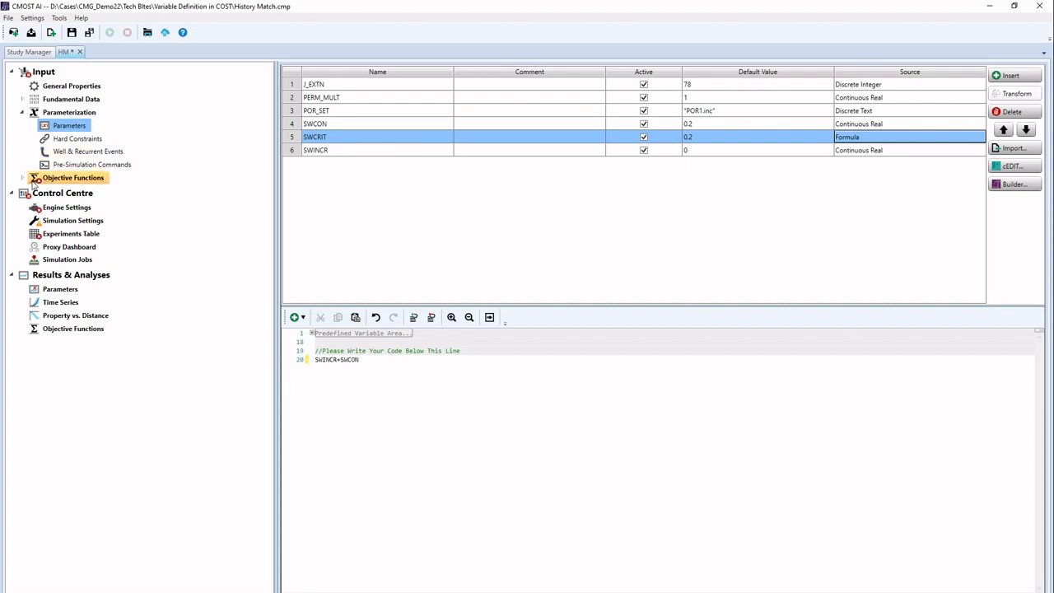
Step: Add a Run CMG Builder Silently pre-simulation command, then go back to Parameters
{"action": "left_click", "coordinate": [55, 163]}
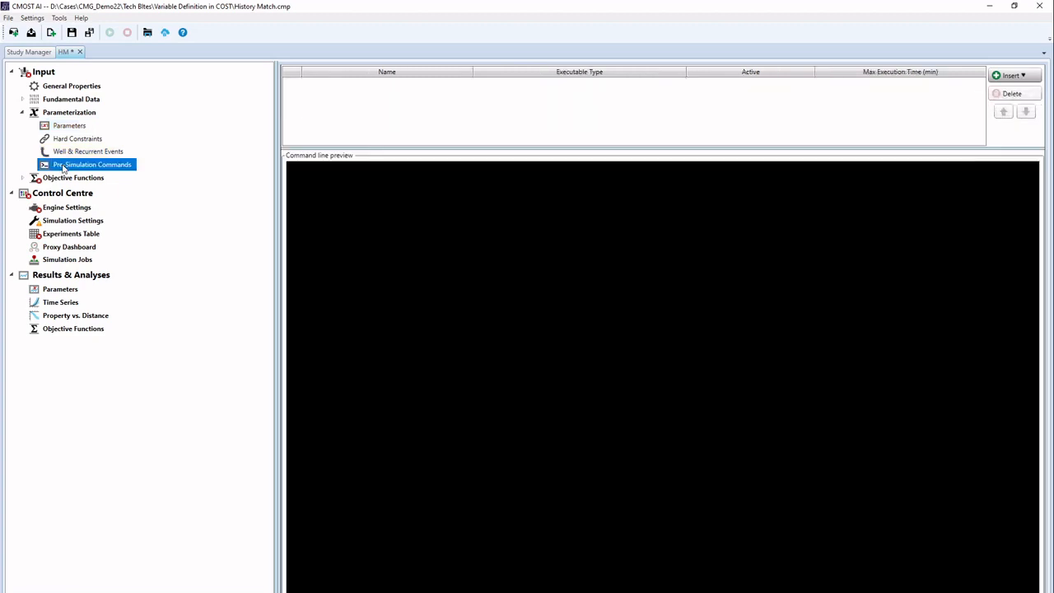
{"action": "left_click", "coordinate": [1016, 76]}
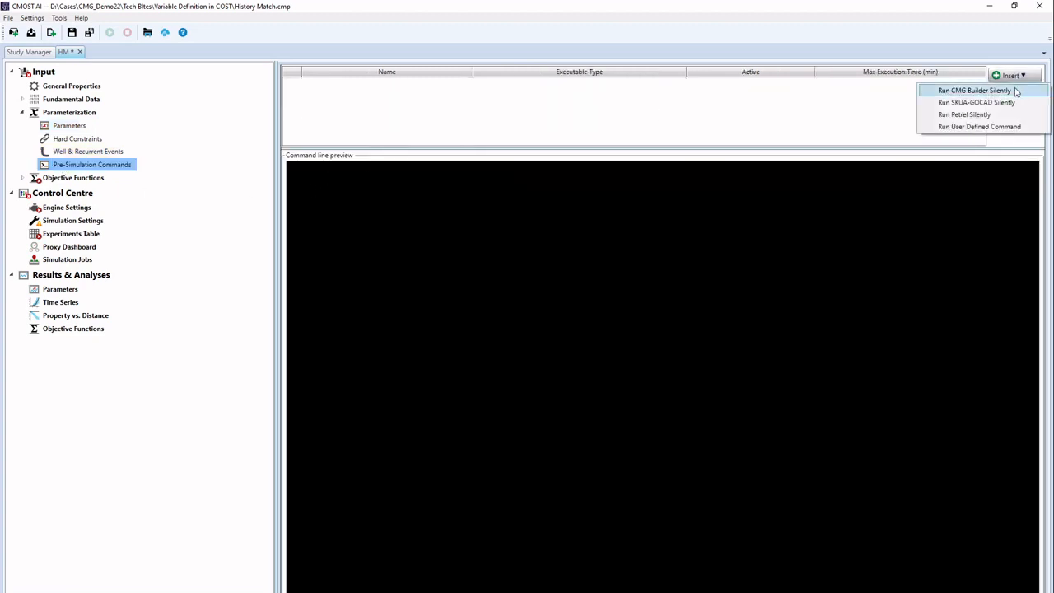
{"action": "left_click", "coordinate": [1018, 90]}
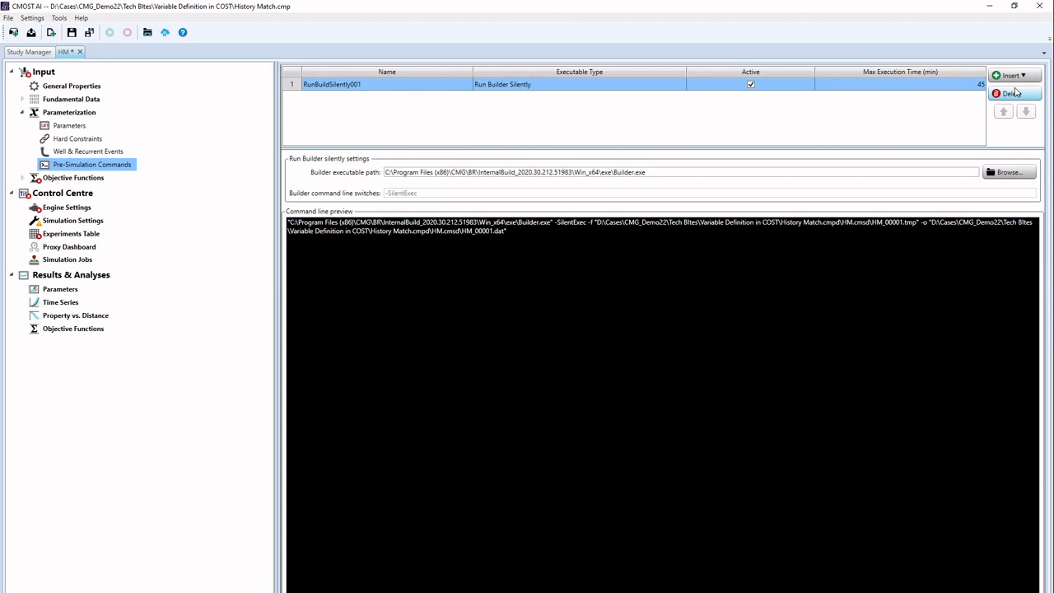
{"action": "left_click", "coordinate": [71, 126]}
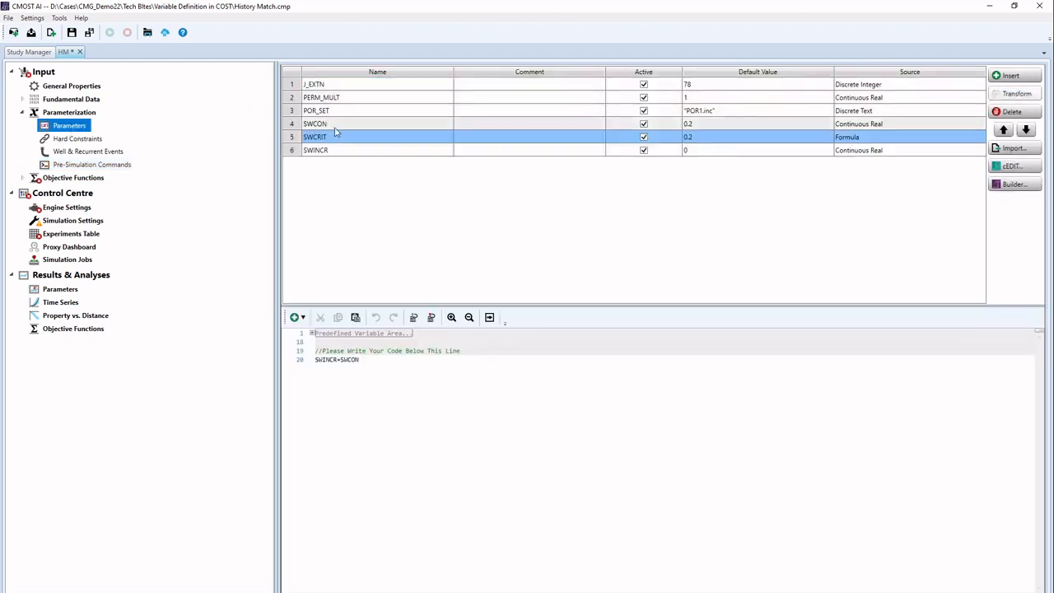